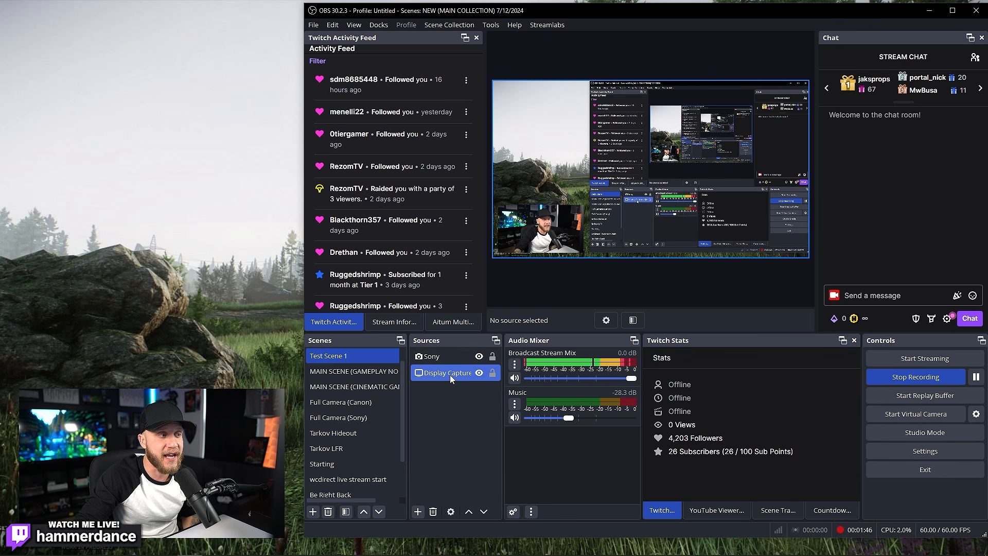
# Step: Move the Display Capture row one layer up, above the Sony camera source
pyautogui.moveTo(448, 374); pyautogui.dragTo(448, 349)
# Step: Nudge the facecam, move Sony back above Display Capture, and widen the Sources panel
pyautogui.click(563, 286)
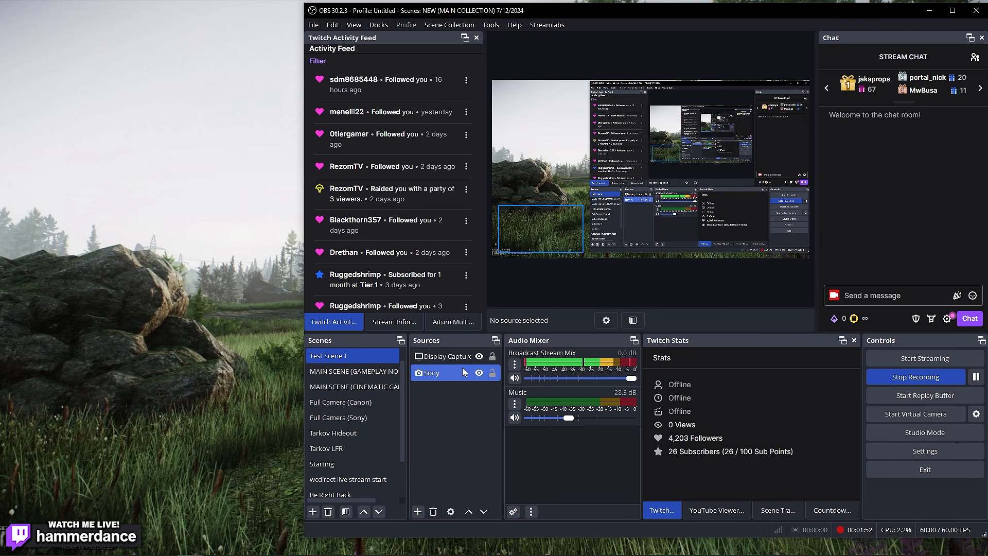
pyautogui.click(463, 369)
pyautogui.moveTo(540, 229)
pyautogui.mouseDown()
pyautogui.moveTo(592, 150)
pyautogui.moveTo(691, 152)
pyautogui.moveTo(561, 211)
pyautogui.moveTo(544, 230)
pyautogui.mouseUp()
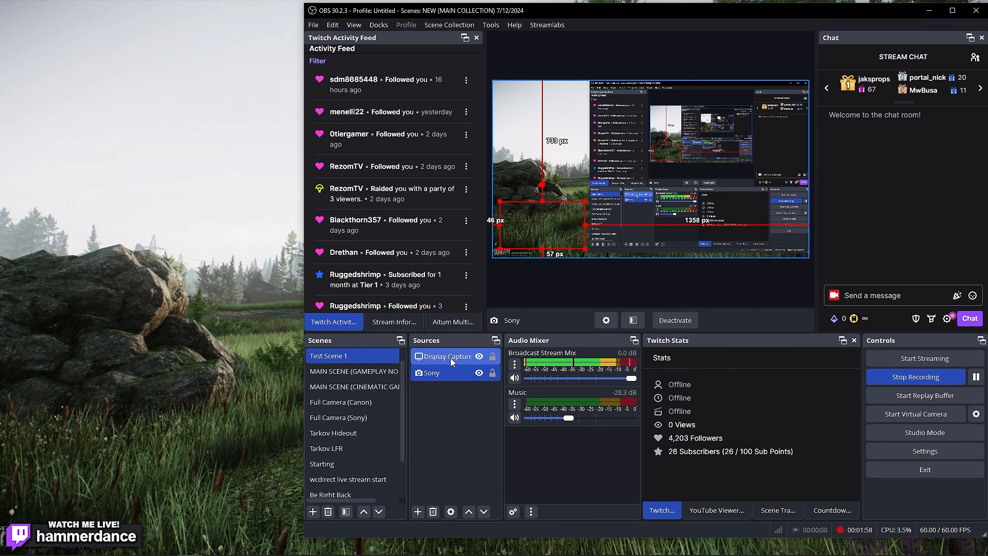
pyautogui.moveTo(451, 372)
pyautogui.mouseDown()
pyautogui.moveTo(443, 376)
pyautogui.moveTo(461, 382)
pyautogui.moveTo(453, 355)
pyautogui.mouseUp()
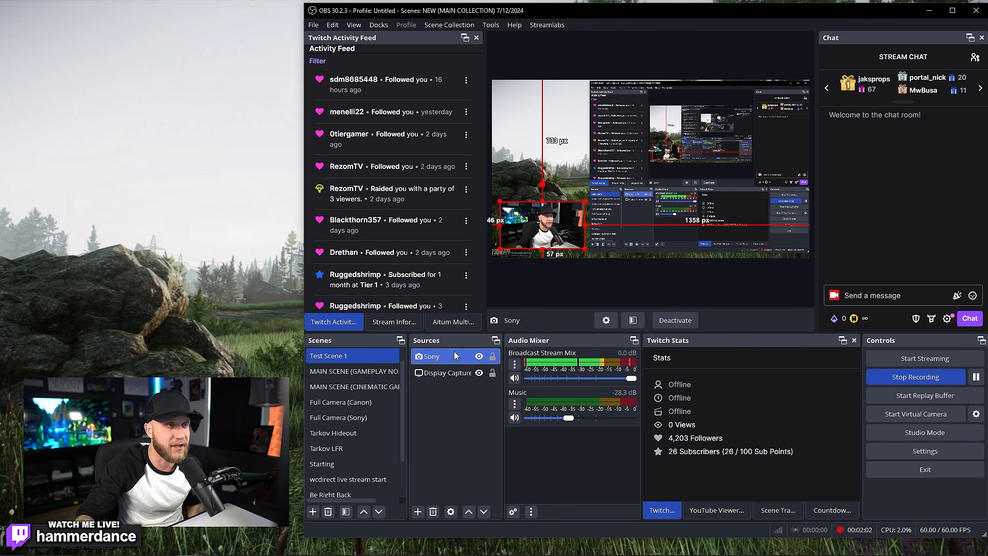
pyautogui.click(558, 283)
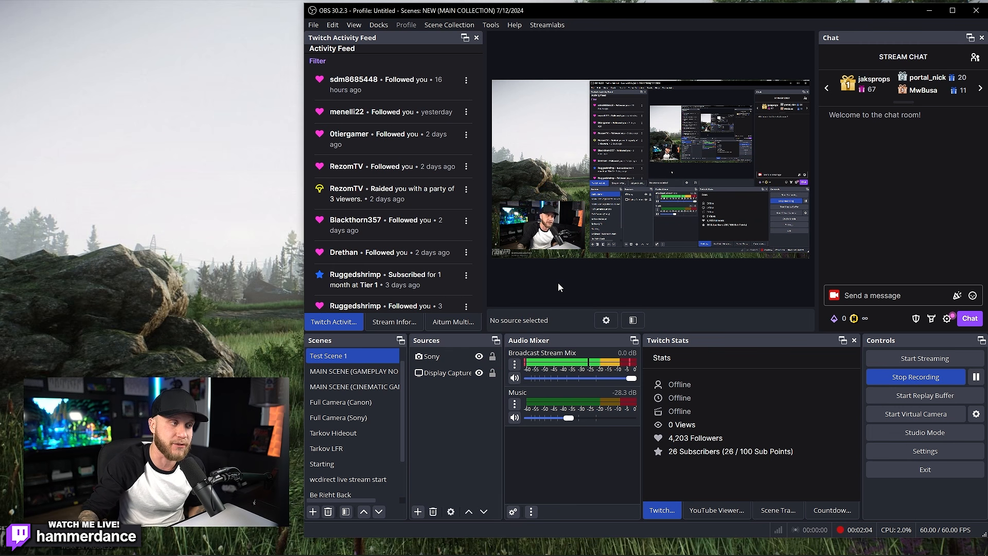
pyautogui.moveTo(503, 370); pyautogui.dragTo(510, 370)
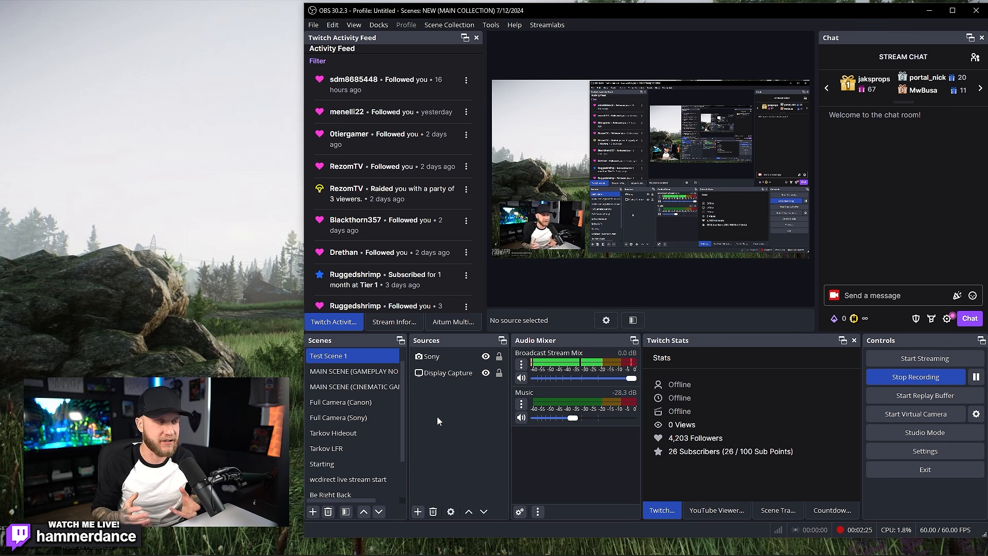
# Step: Add a Text (GDI+) source named 'Stream Is Starting Soon' showing that same text
pyautogui.click(418, 512)
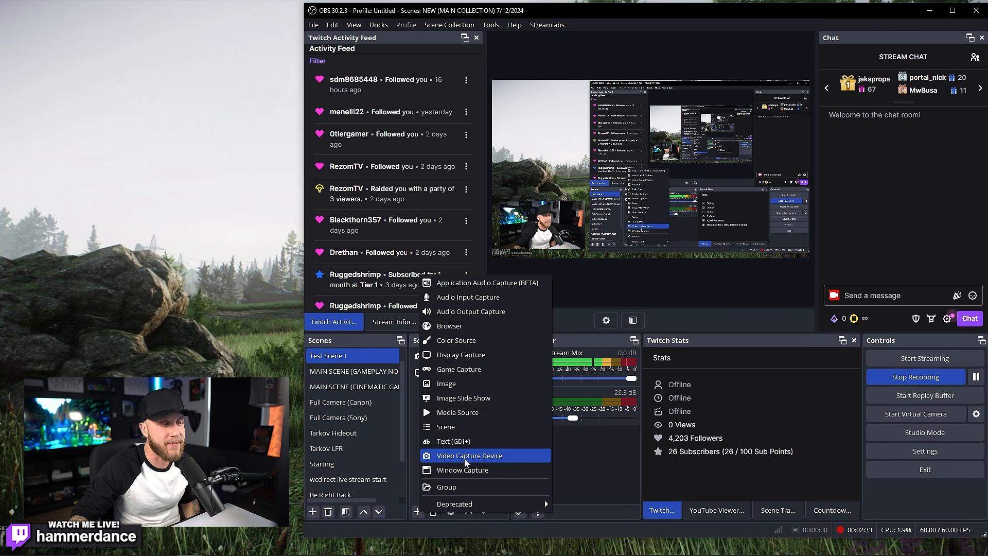
pyautogui.click(463, 442)
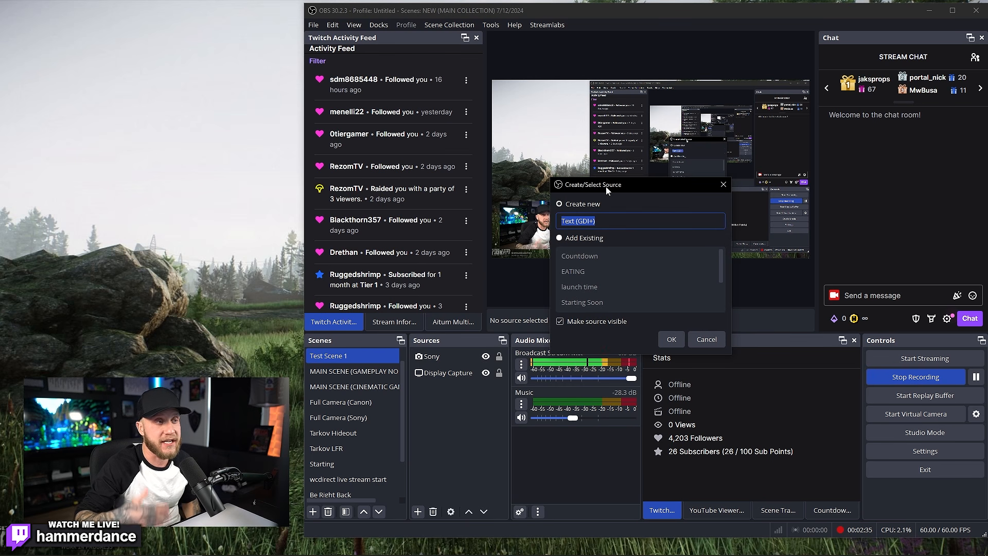
pyautogui.write('Stream')
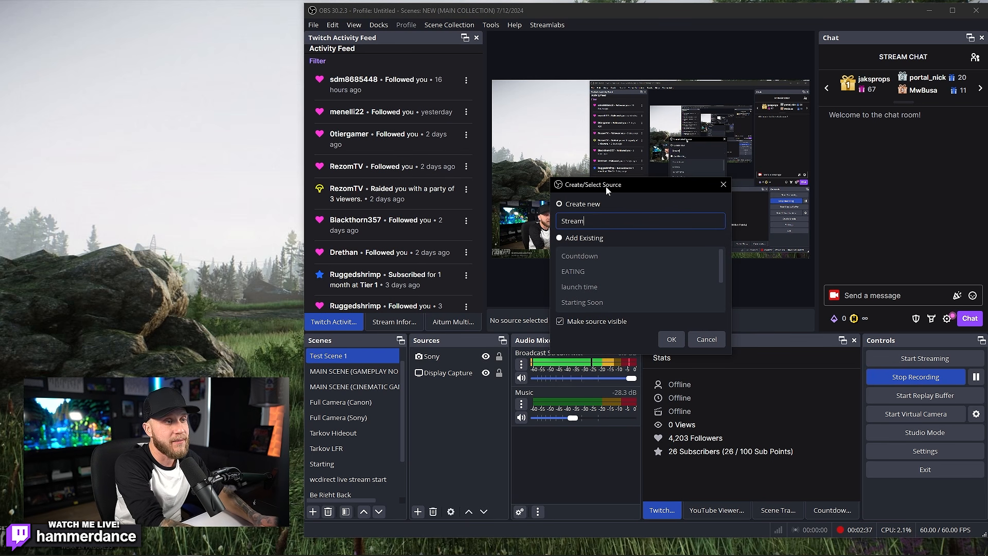
pyautogui.write(' Is Starting Soon')
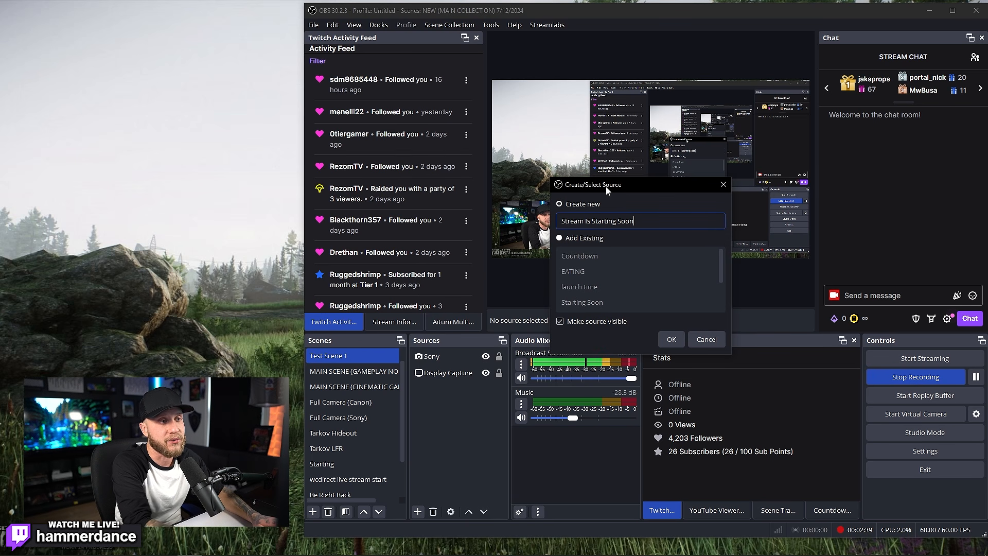
pyautogui.press('Return')
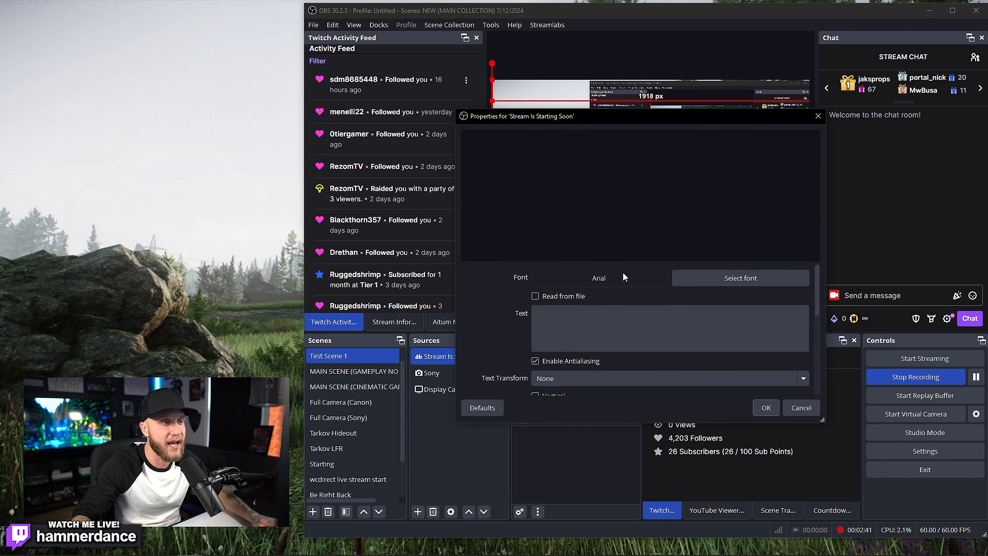
pyautogui.click(610, 325)
pyautogui.write('Stream ')
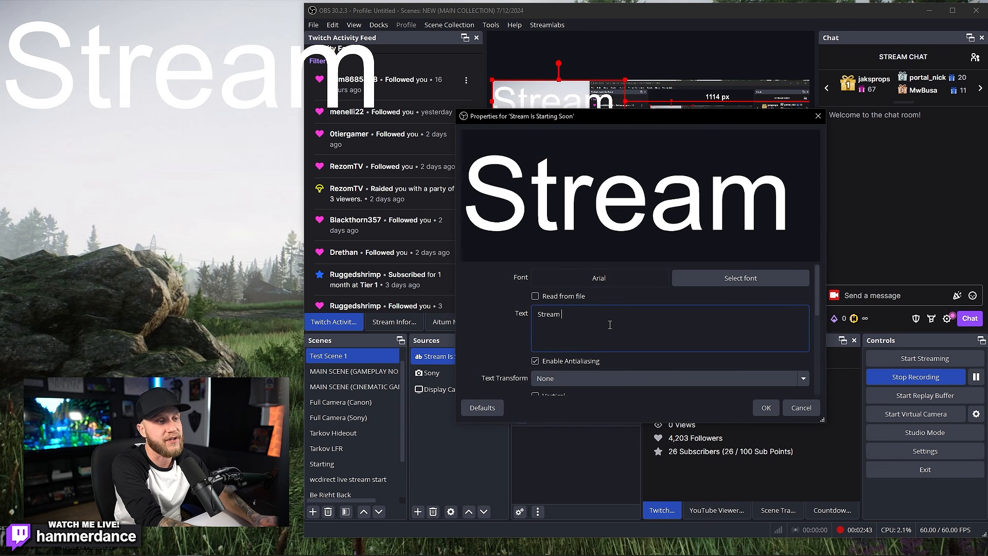
pyautogui.write('Is Starting Soon')
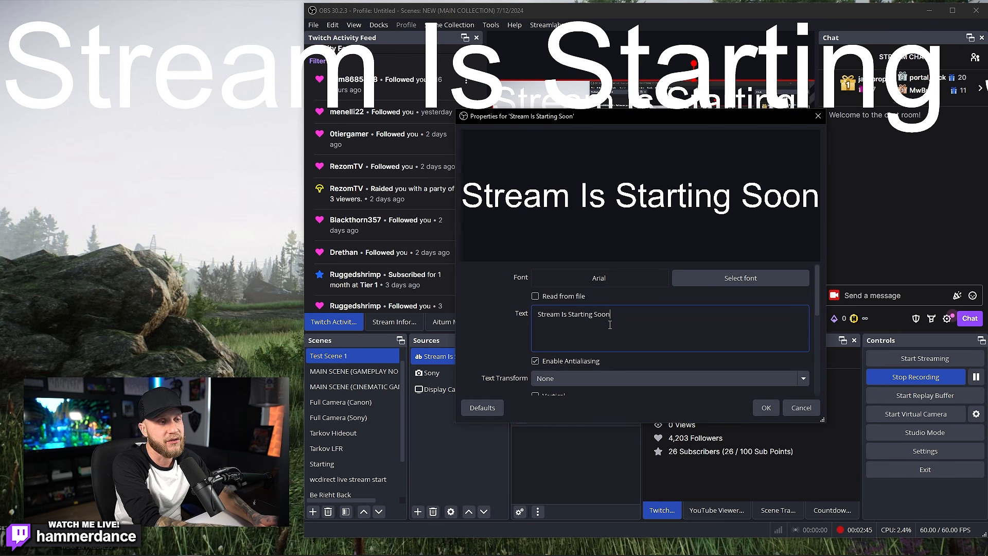
# Step: Confirm the text settings, then shrink the text and move it to the centre-right
pyautogui.click(720, 278)
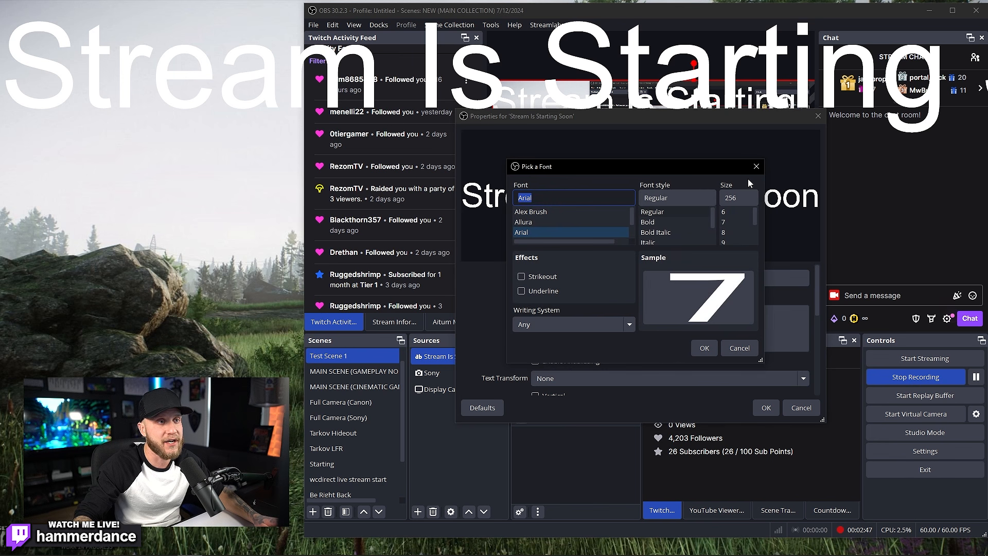
pyautogui.press('Escape')
pyautogui.moveTo(818, 303)
pyautogui.mouseDown()
pyautogui.moveTo(817, 379)
pyautogui.moveTo(821, 304)
pyautogui.mouseUp()
pyautogui.click(771, 409)
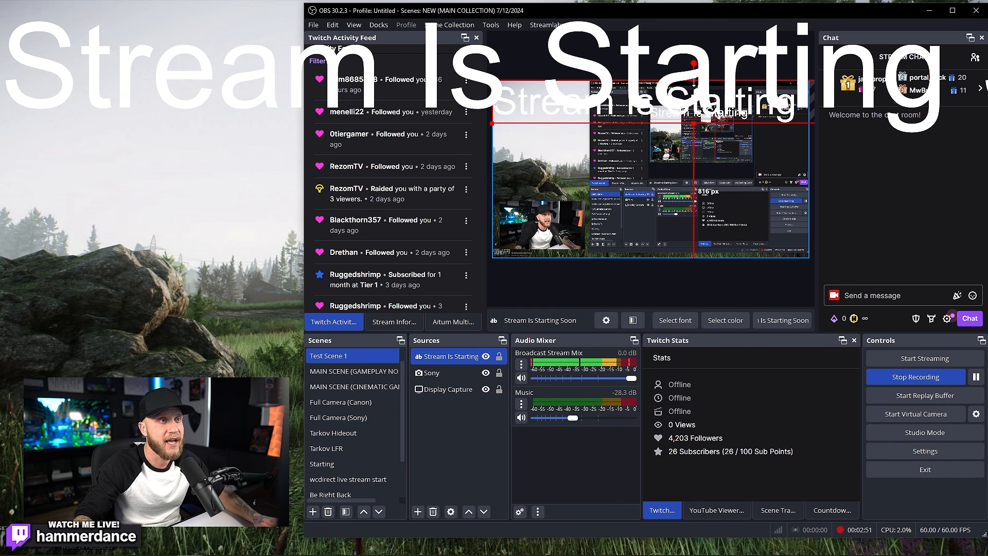
pyautogui.moveTo(695, 82); pyautogui.dragTo(696, 111)
pyautogui.moveTo(584, 117); pyautogui.dragTo(737, 164)
# Step: Reorder the text layer around Display Capture and drag the text to just right of centre
pyautogui.click(453, 423)
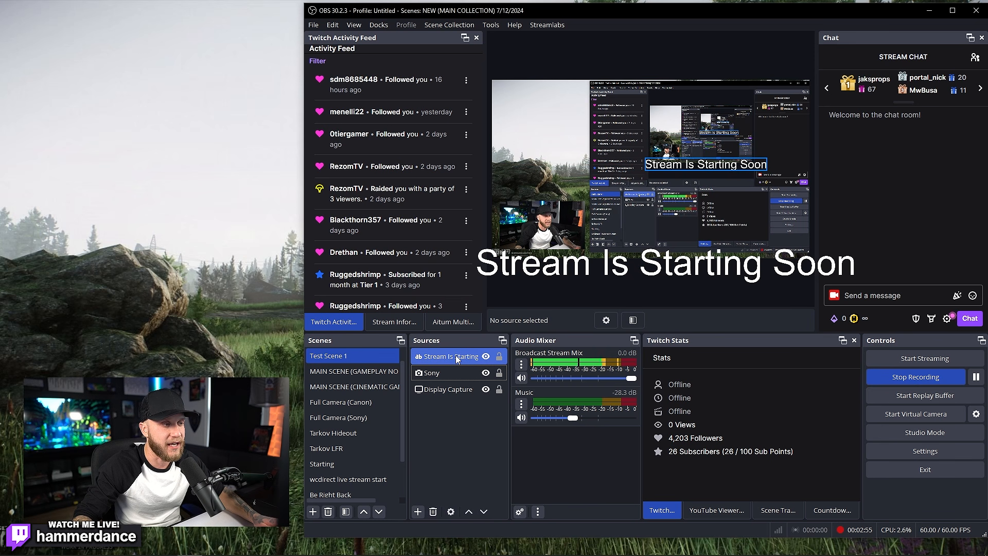
pyautogui.moveTo(458, 354); pyautogui.dragTo(461, 400)
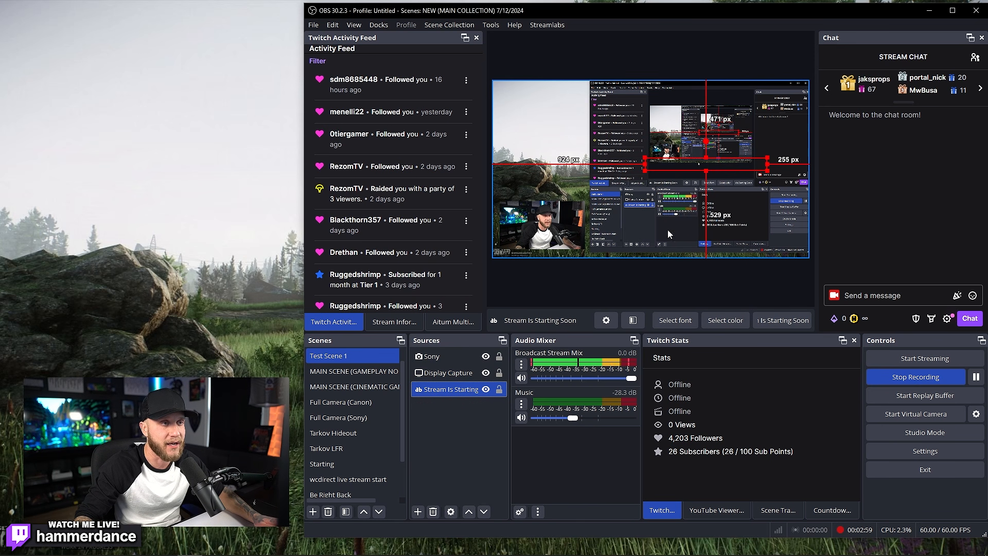
pyautogui.moveTo(687, 163); pyautogui.dragTo(678, 138)
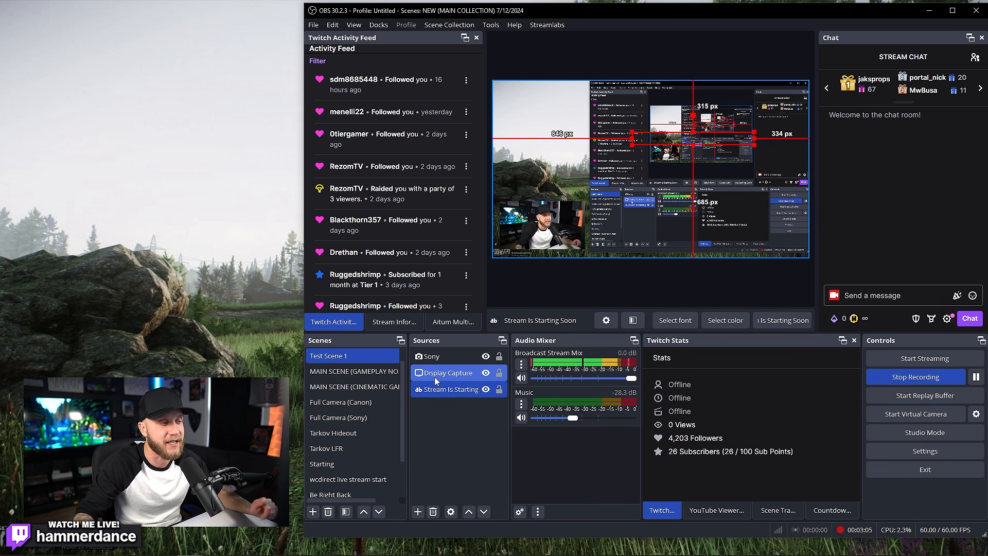
pyautogui.moveTo(436, 387); pyautogui.dragTo(457, 367)
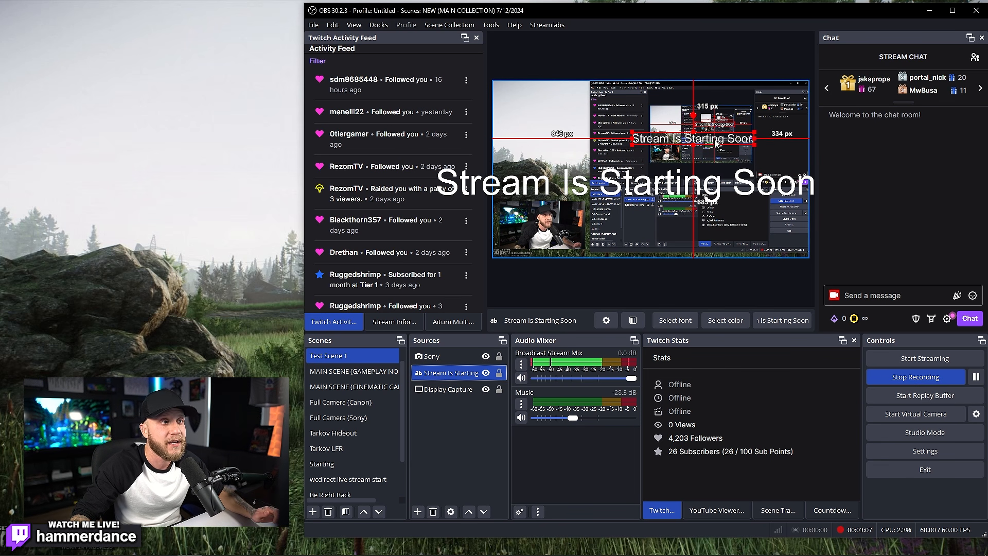
pyautogui.moveTo(717, 143); pyautogui.dragTo(702, 206)
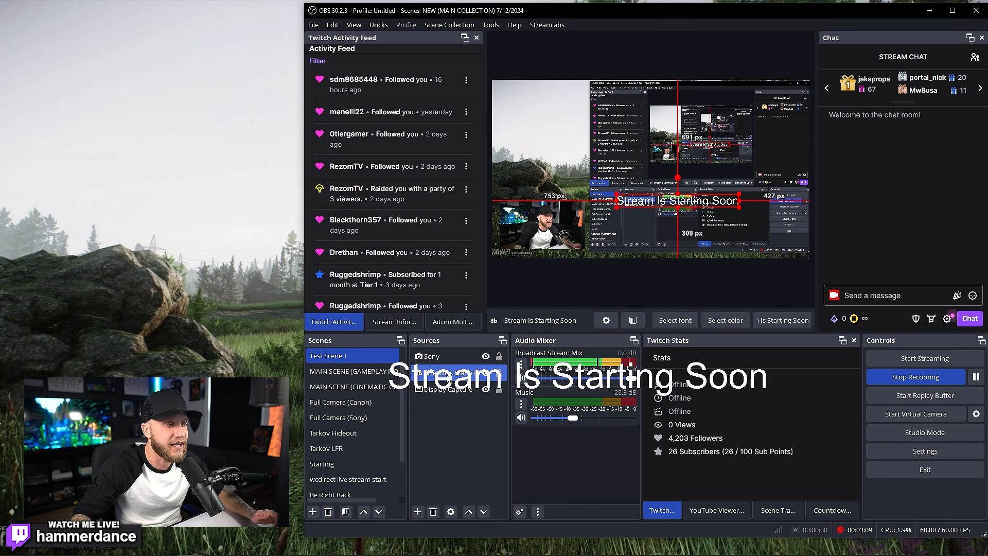
pyautogui.click(435, 391)
pyautogui.click(448, 372)
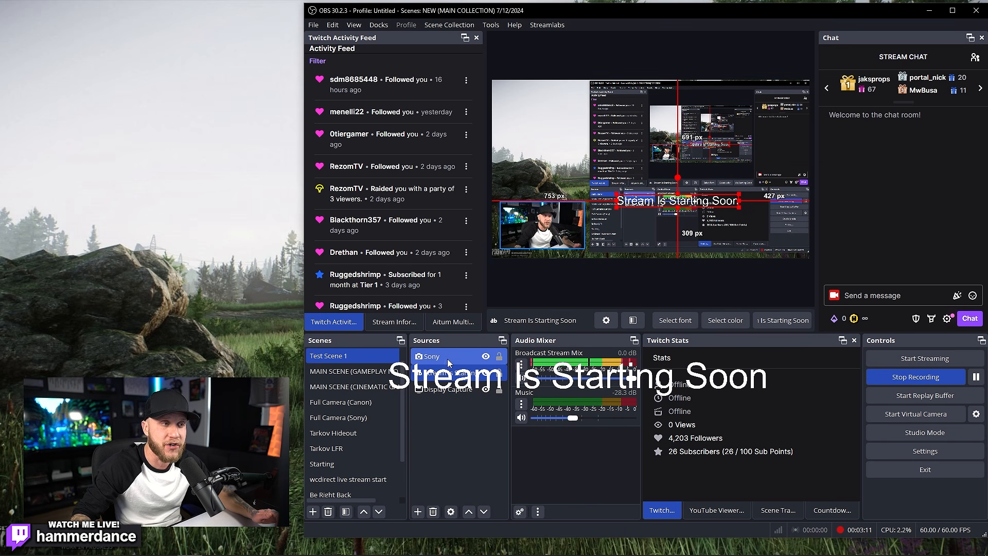
pyautogui.moveTo(646, 201); pyautogui.dragTo(672, 170)
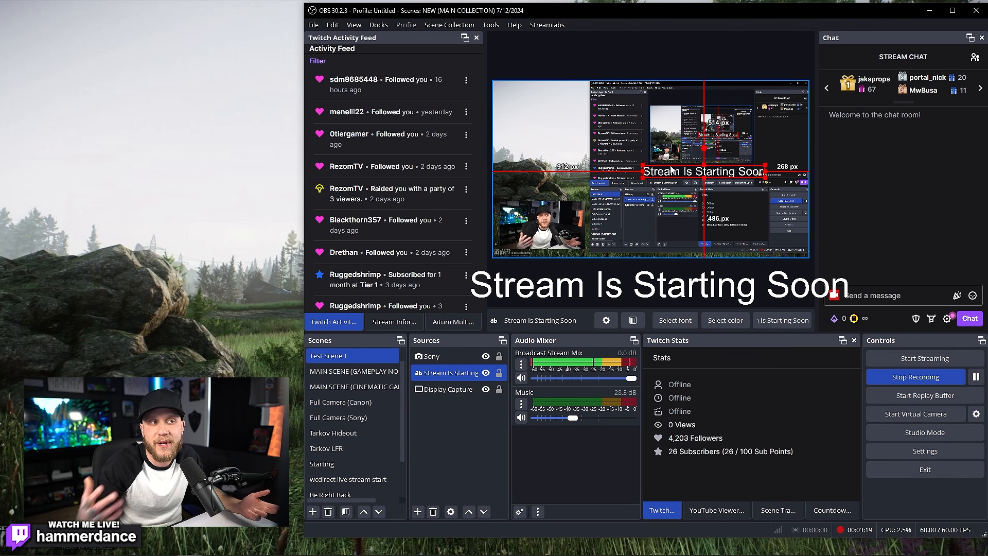
# Step: Delete the 'Stream Is Starting Soon' text source and bring up the source-type list
pyautogui.rightClick(455, 373)
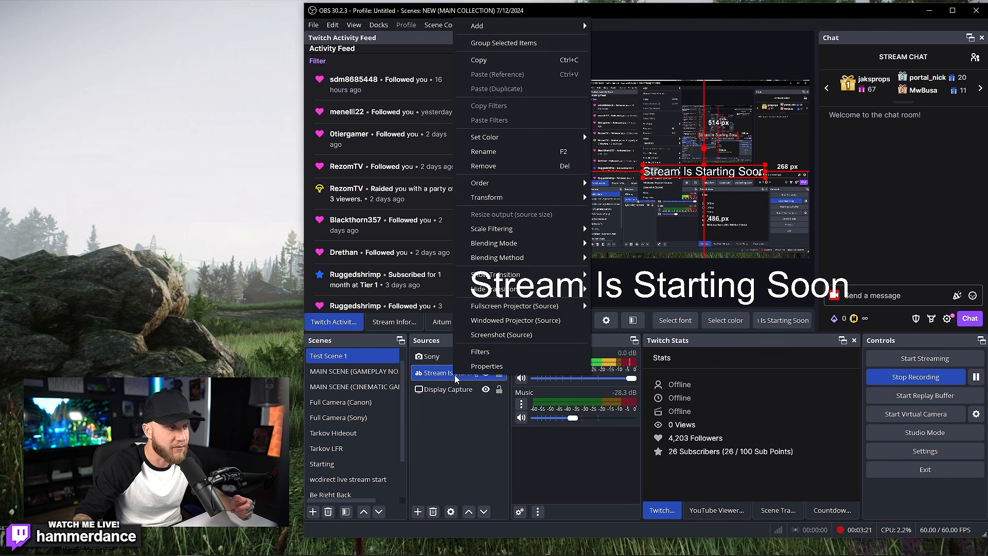
pyautogui.click(484, 165)
pyautogui.click(689, 296)
pyautogui.click(419, 511)
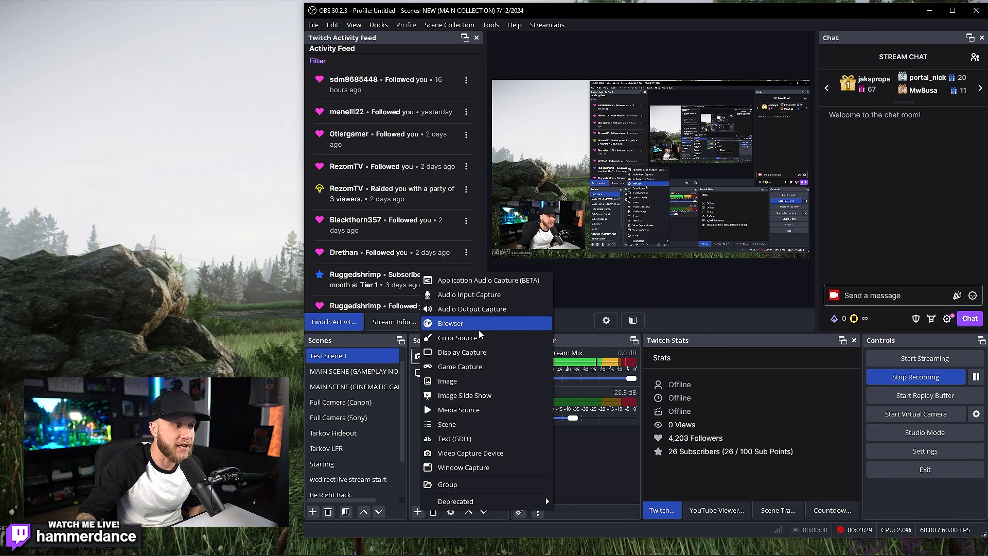
# Step: Add an Image source showing Steve_(Minecraft) (1).png and size it small at the left edge
pyautogui.click(462, 382)
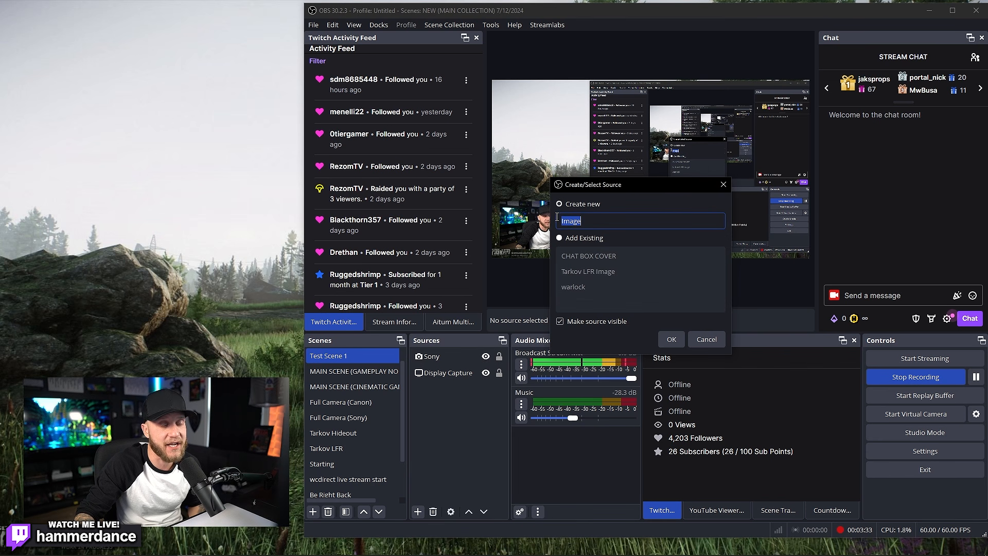
pyautogui.click(672, 340)
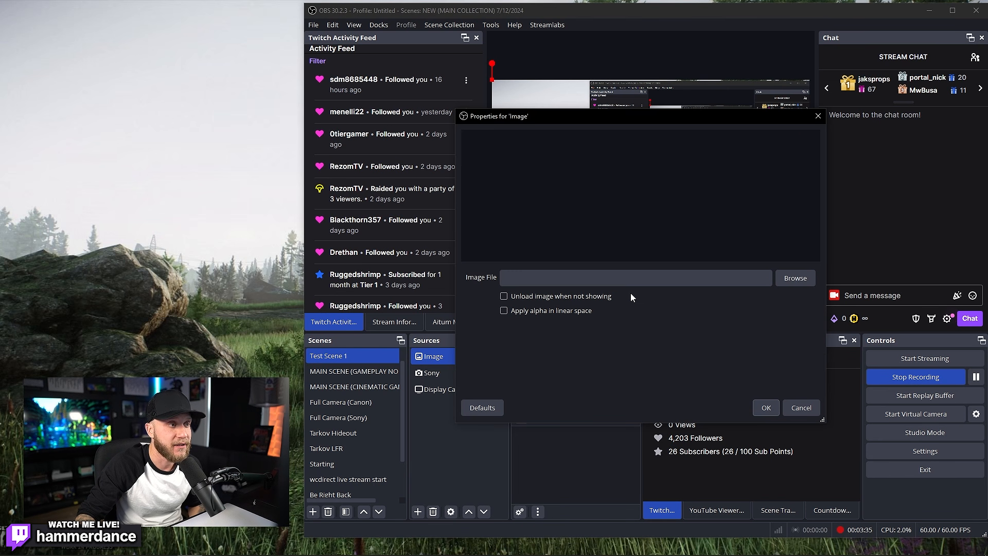
pyautogui.moveTo(547, 118); pyautogui.dragTo(588, 112)
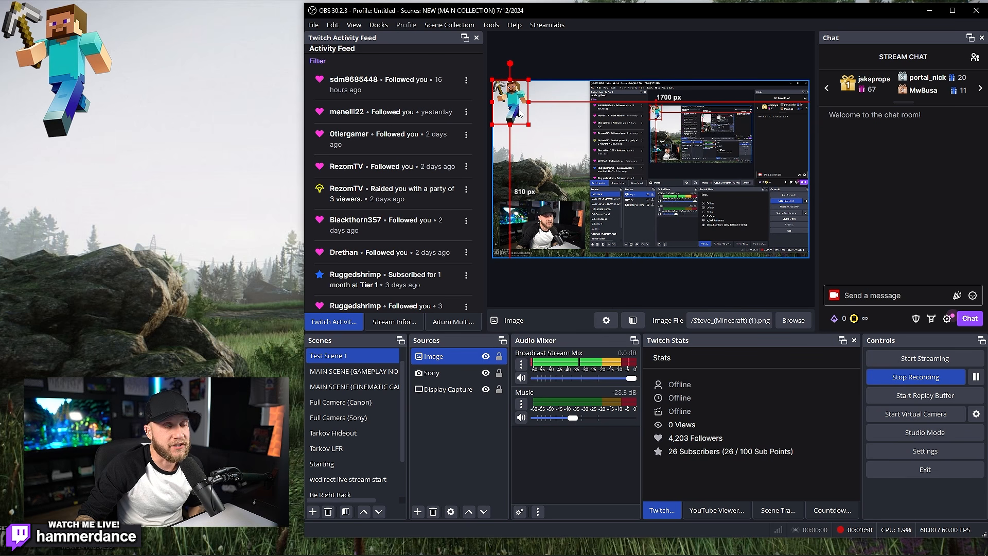
pyautogui.moveTo(517, 110); pyautogui.dragTo(733, 252)
pyautogui.moveTo(721, 205); pyautogui.dragTo(544, 168)
pyautogui.moveTo(566, 134); pyautogui.dragTo(508, 197)
# Step: Flip the Steve image vertically and back, then move it near the top-left corner
pyautogui.rightClick(509, 200)
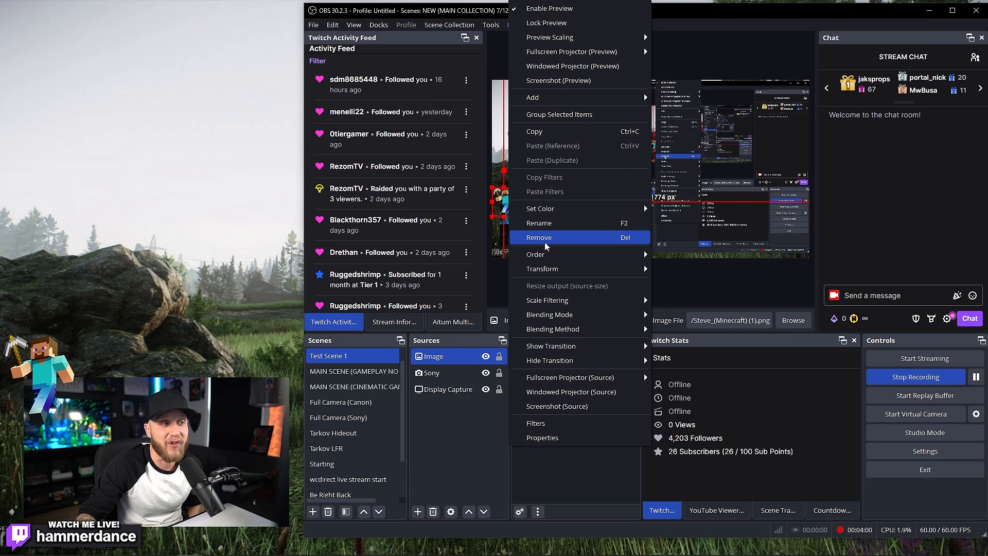
pyautogui.moveTo(561, 268)
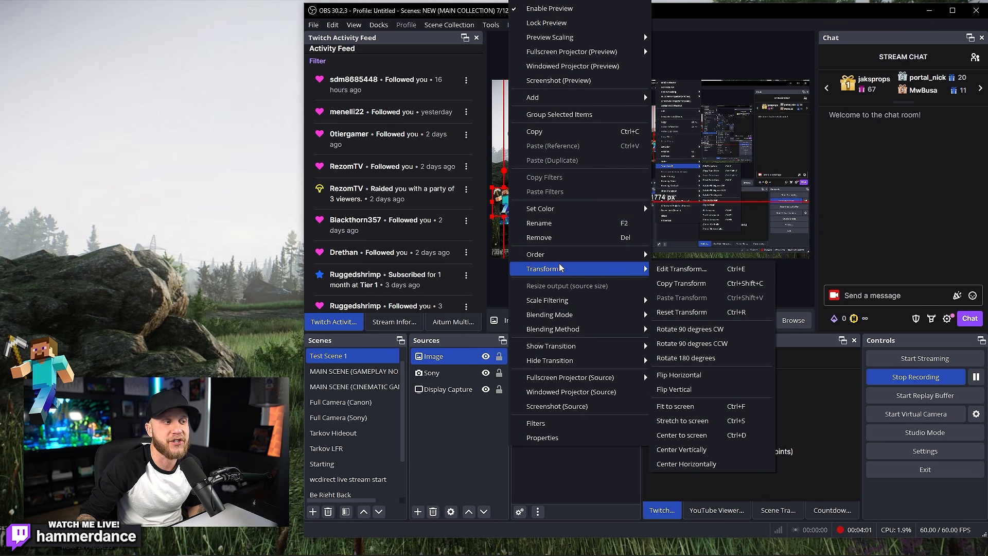
pyautogui.click(686, 390)
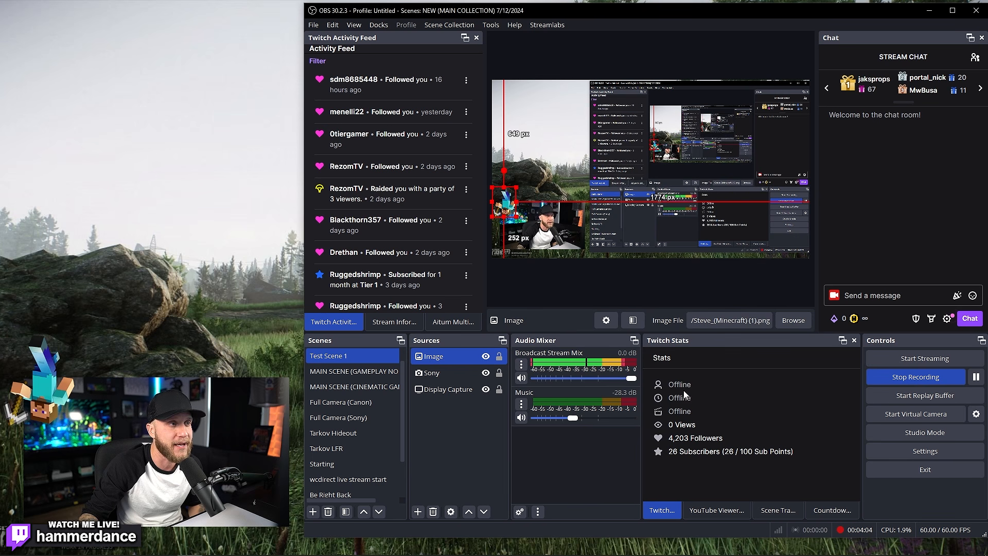
pyautogui.rightClick(510, 202)
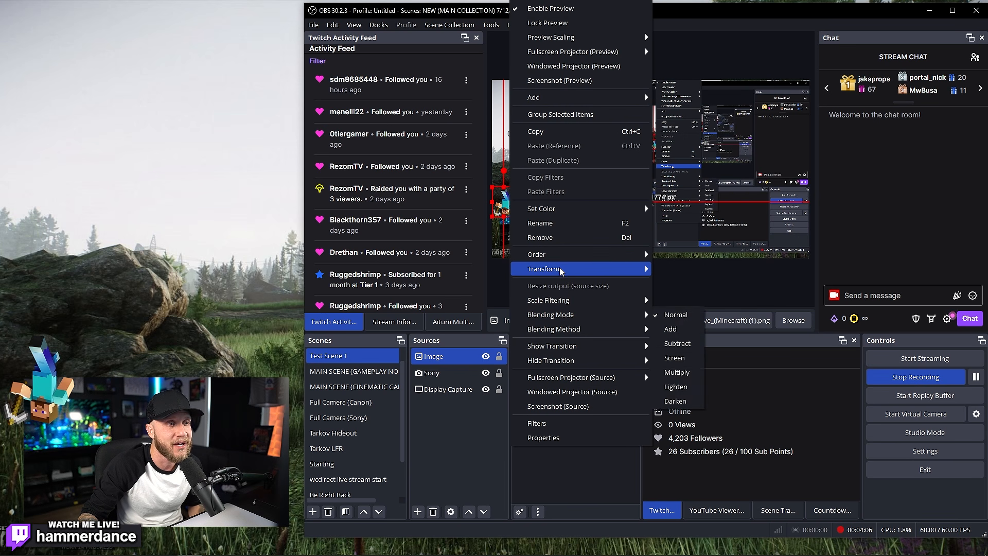
pyautogui.click(695, 389)
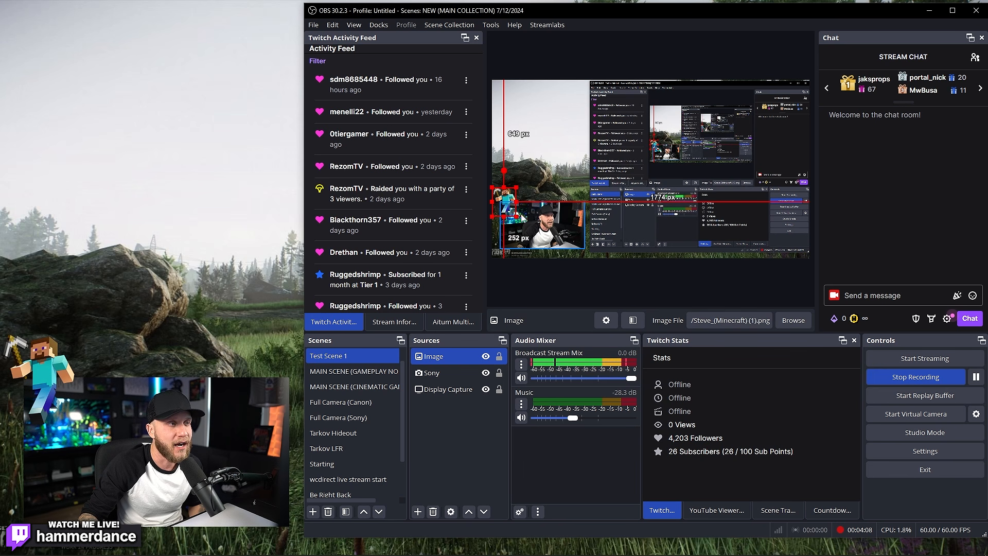
pyautogui.moveTo(506, 202); pyautogui.dragTo(541, 115)
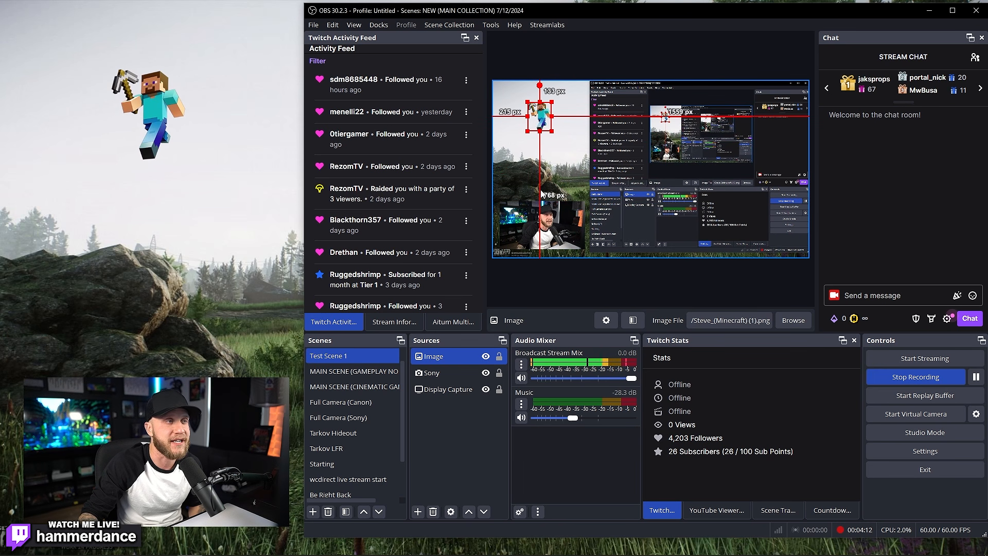
# Step: Lock the Image and Display Capture sources, then bring up the source-type list
pyautogui.click(630, 289)
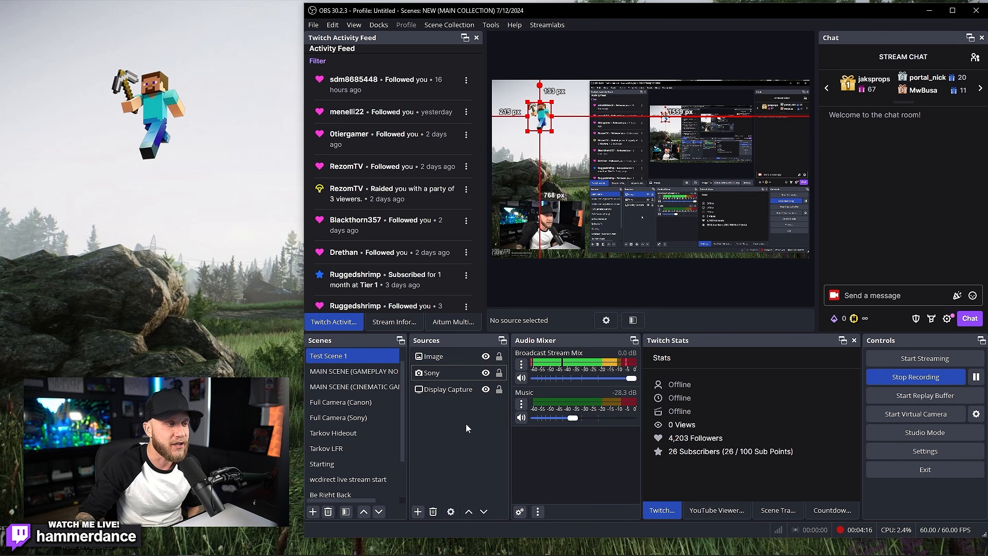
pyautogui.click(500, 357)
pyautogui.click(623, 158)
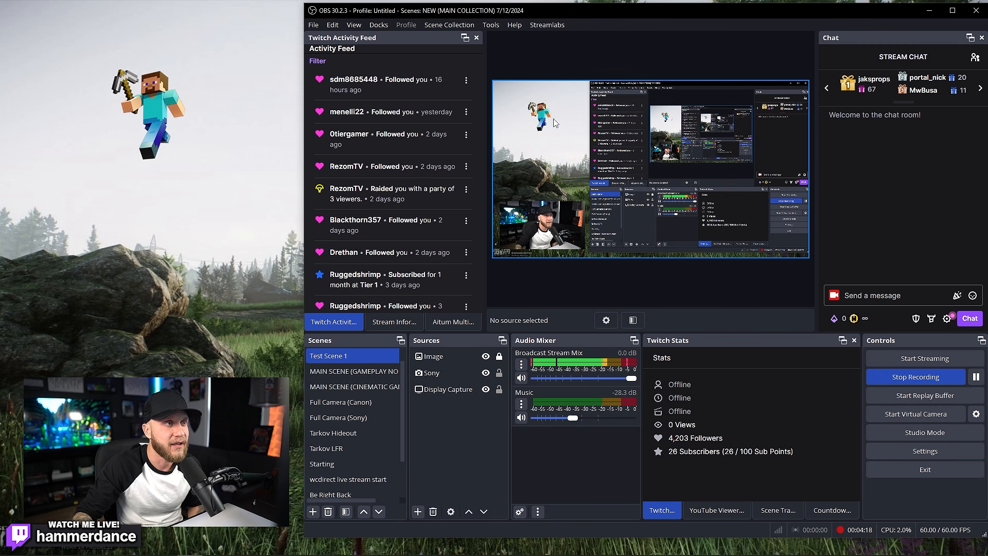
pyautogui.click(499, 390)
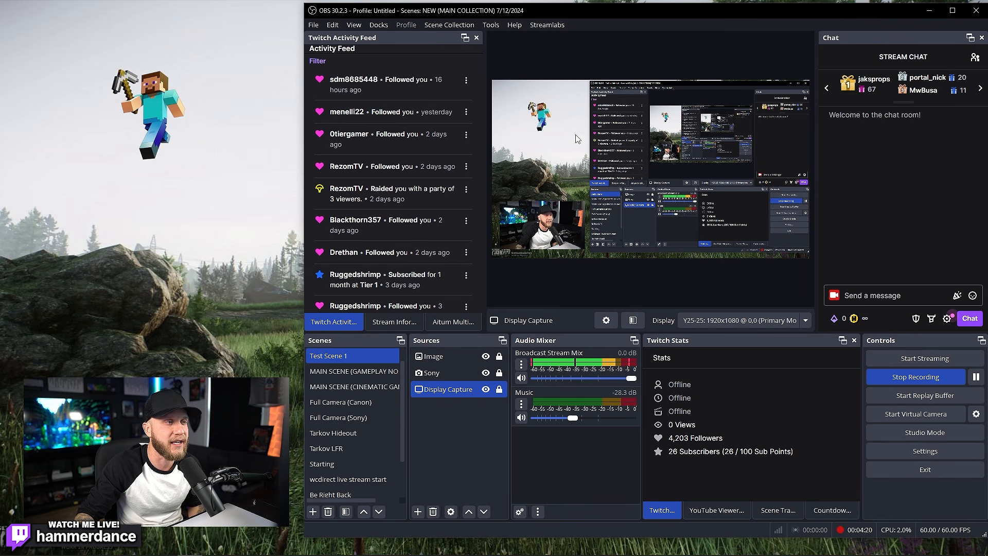
pyautogui.click(541, 130)
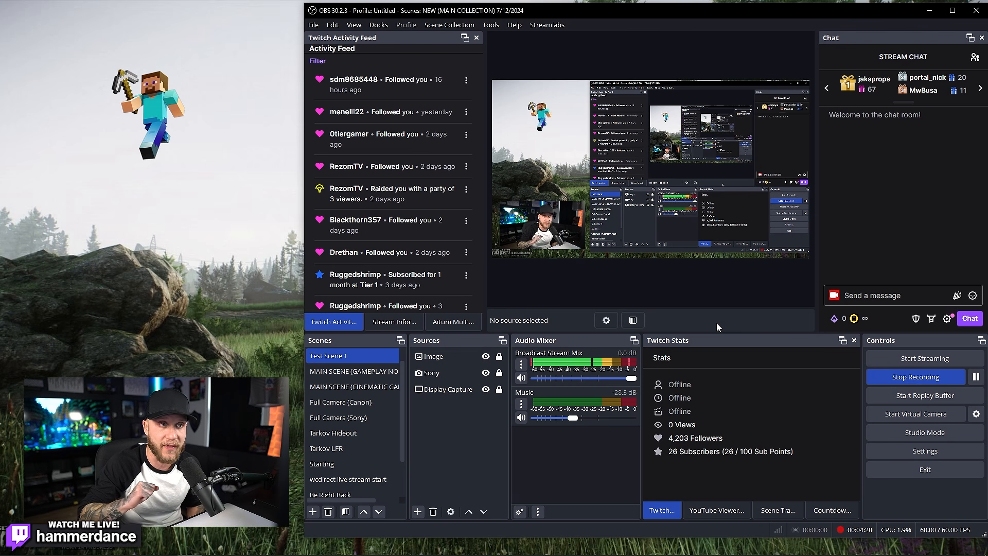
pyautogui.click(418, 512)
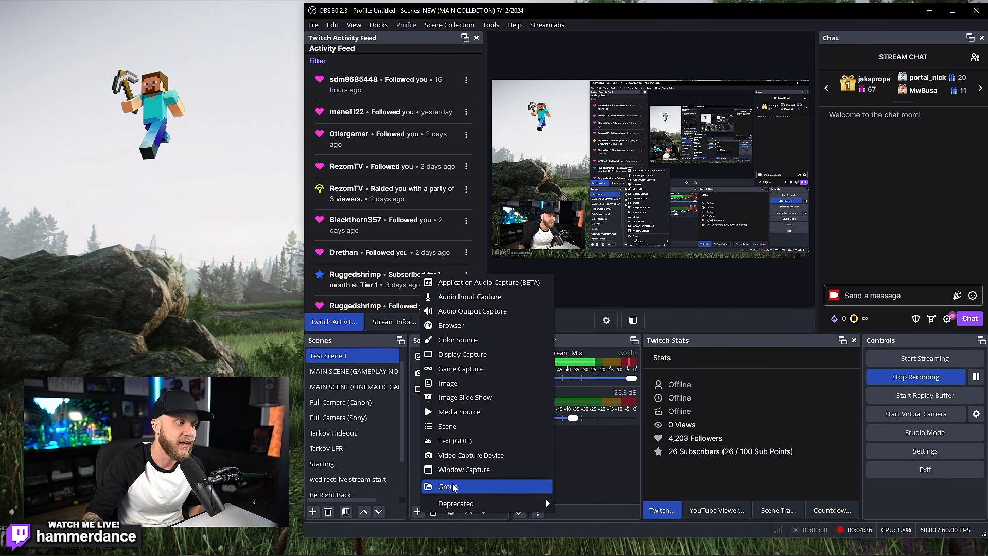
# Step: Add a hidden Media Source, toggle the Sony camera off and back on, and reopen the source list
pyautogui.click(504, 411)
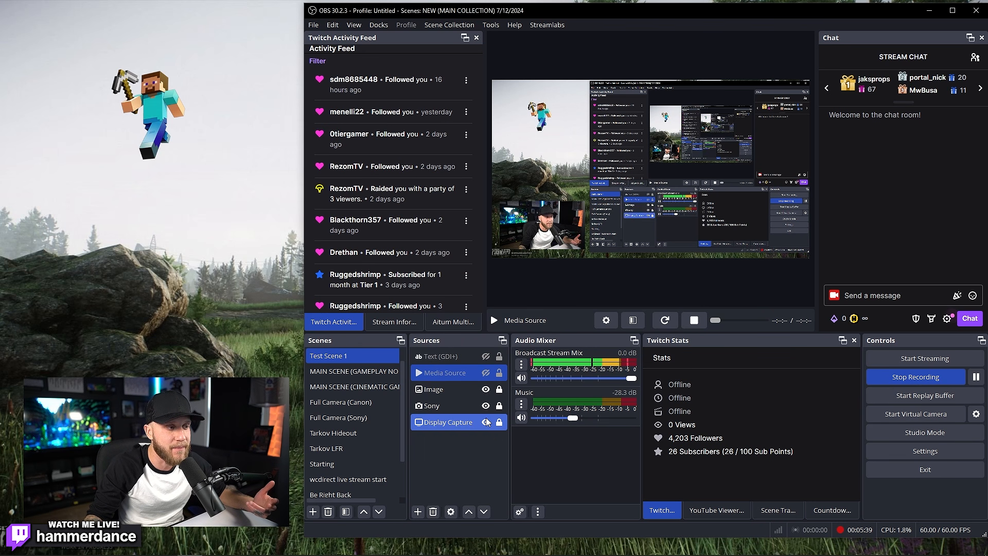
pyautogui.click(487, 407)
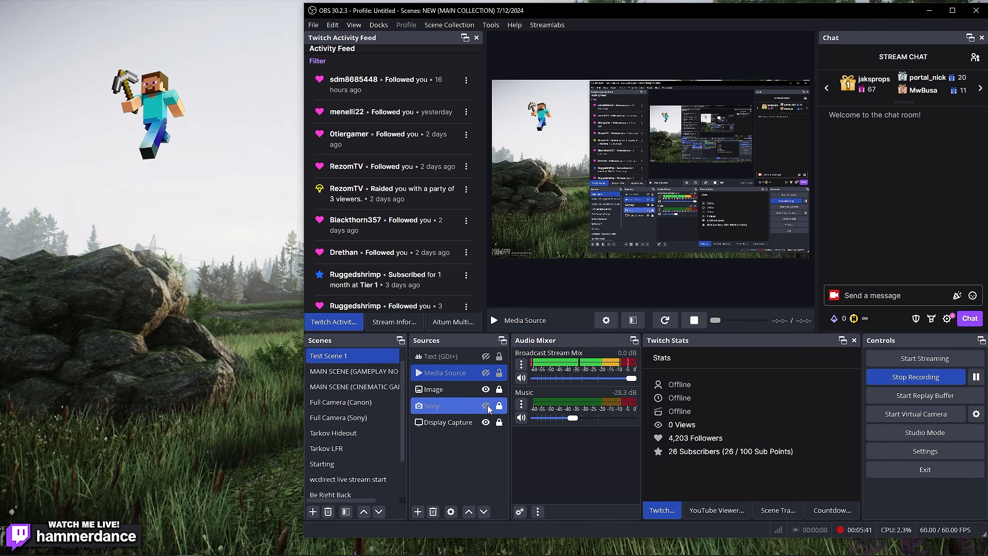
pyautogui.click(486, 407)
pyautogui.click(486, 406)
pyautogui.click(487, 407)
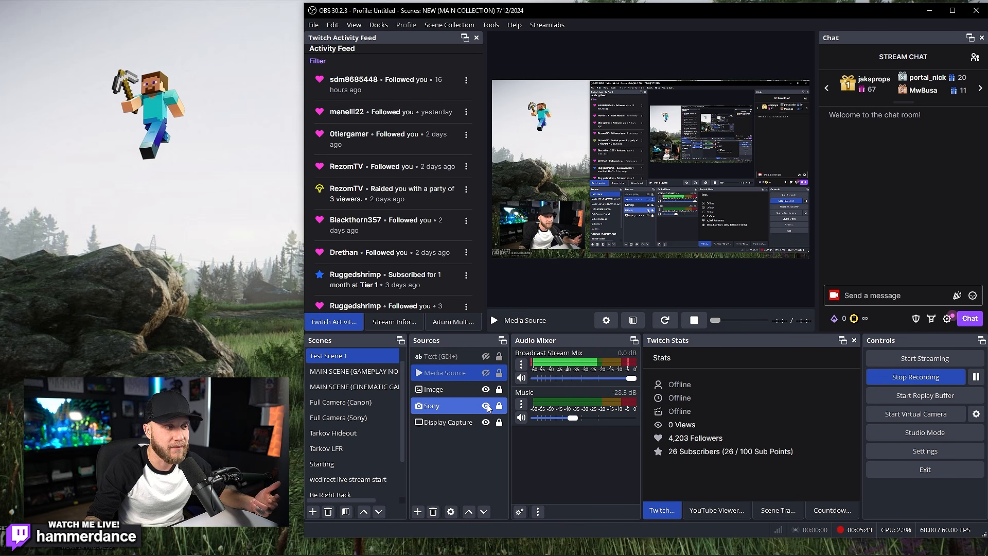
pyautogui.click(486, 407)
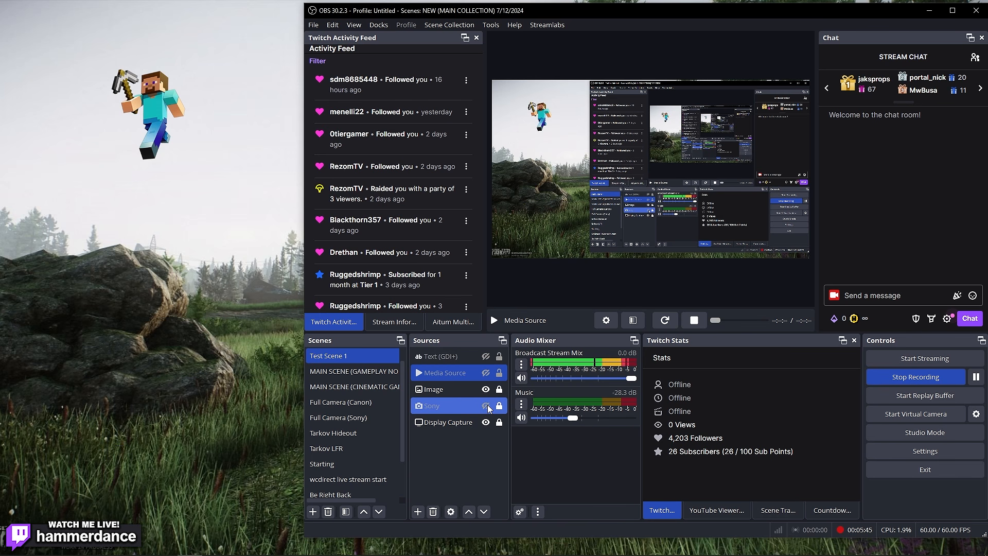
pyautogui.click(486, 406)
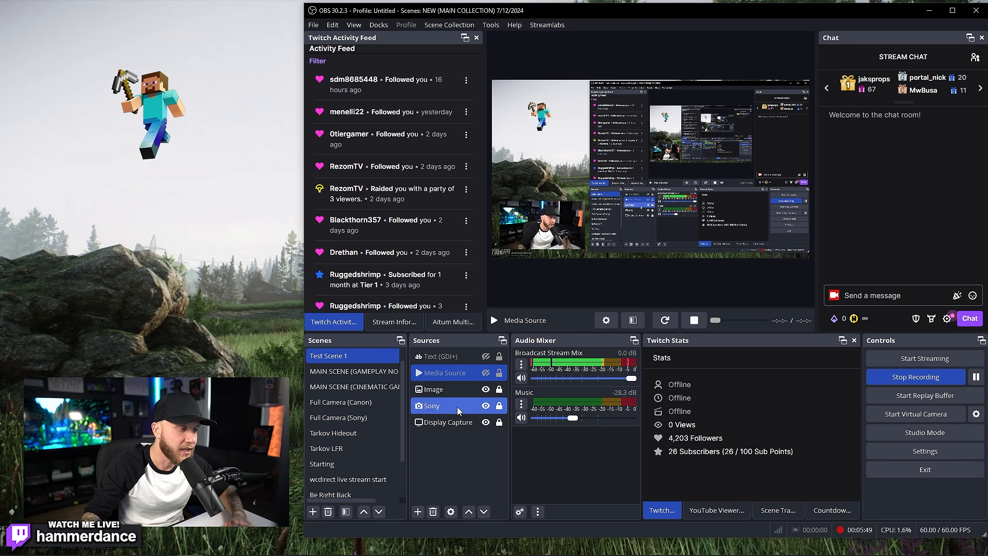
pyautogui.click(418, 513)
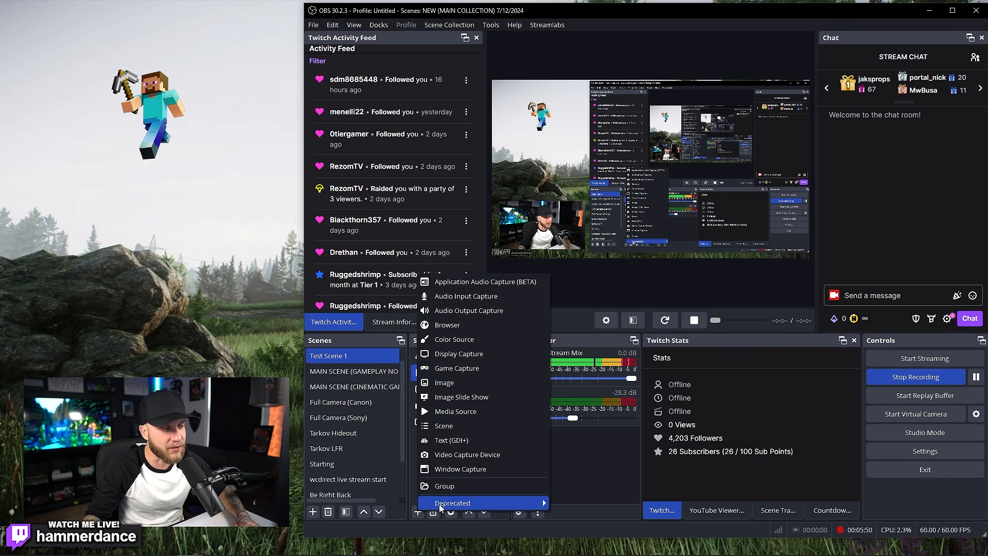
# Step: Add the existing Instalink Webcam as a Video Capture Device source
pyautogui.click(491, 455)
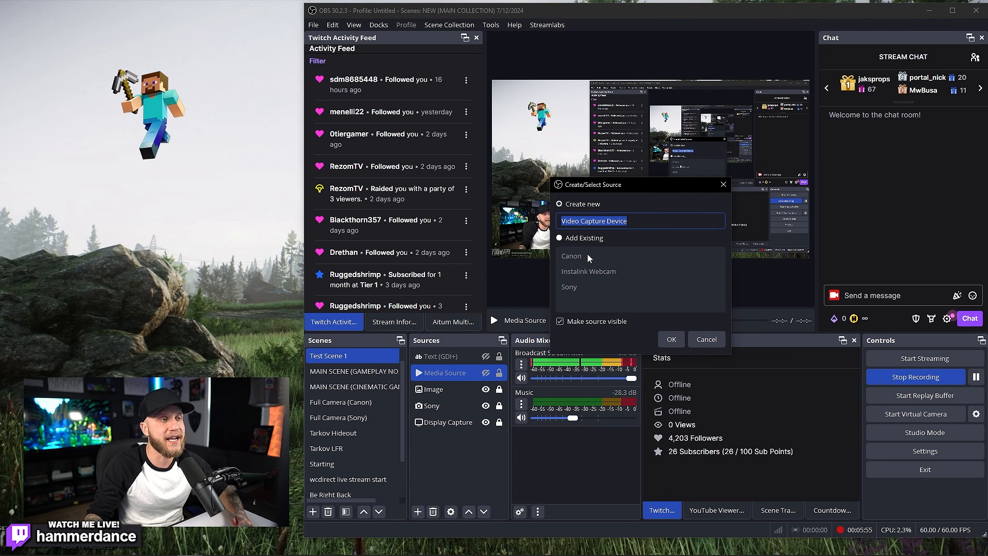
pyautogui.moveTo(613, 184); pyautogui.dragTo(789, 148)
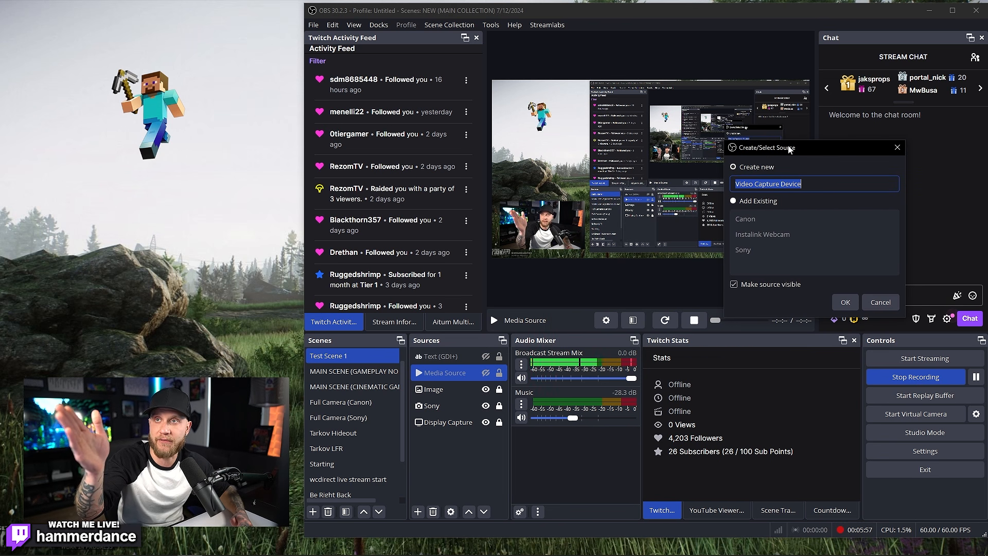
pyautogui.click(739, 201)
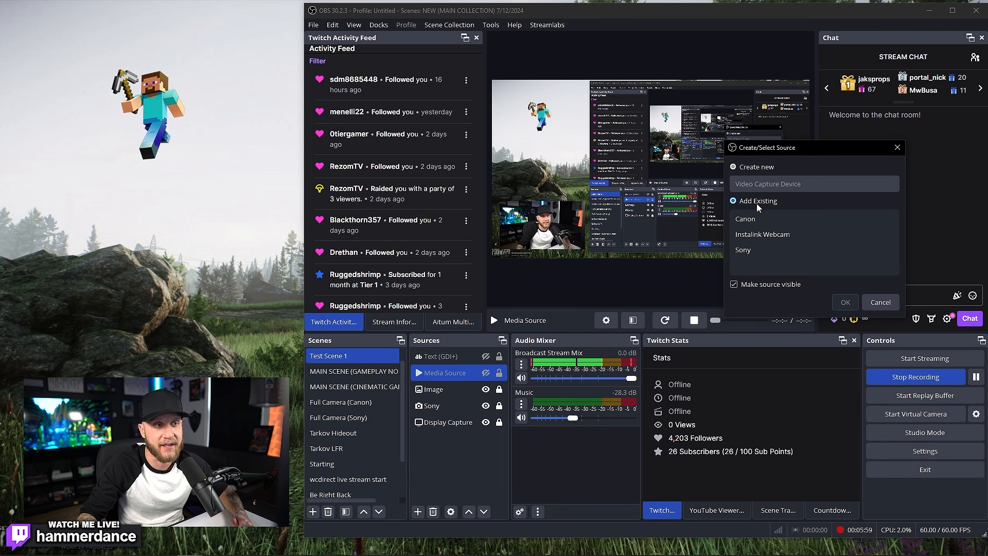
pyautogui.click(762, 237)
pyautogui.click(752, 169)
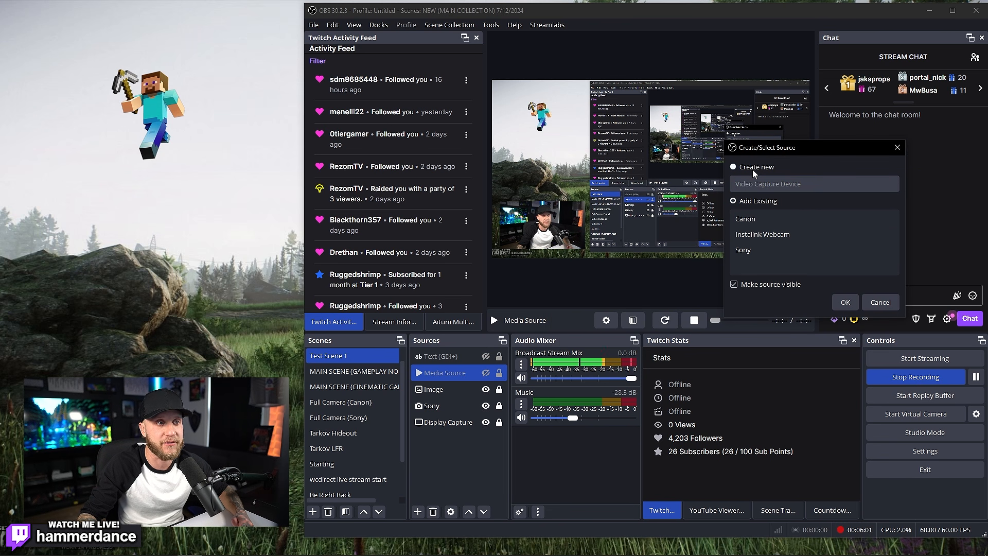
pyautogui.click(757, 201)
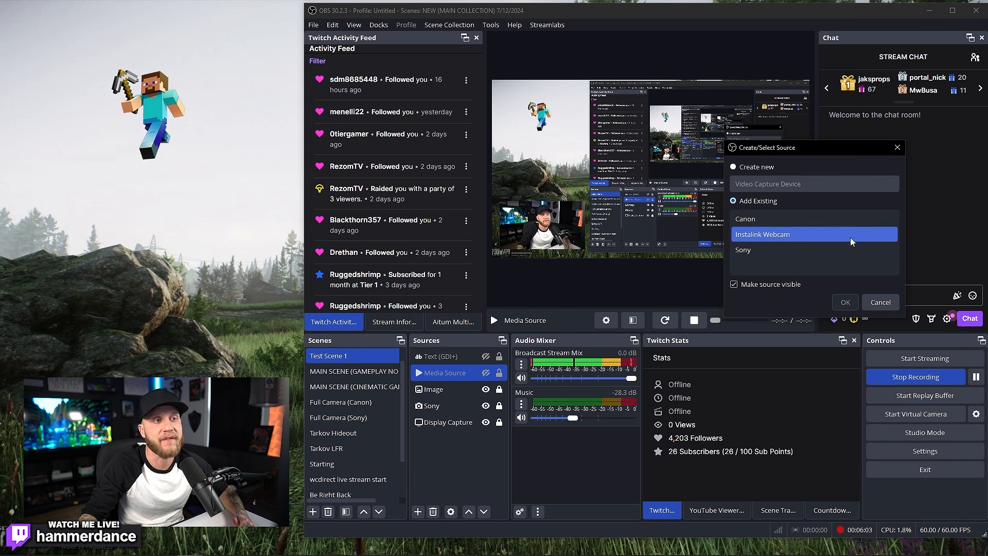
pyautogui.click(775, 239)
pyautogui.click(846, 304)
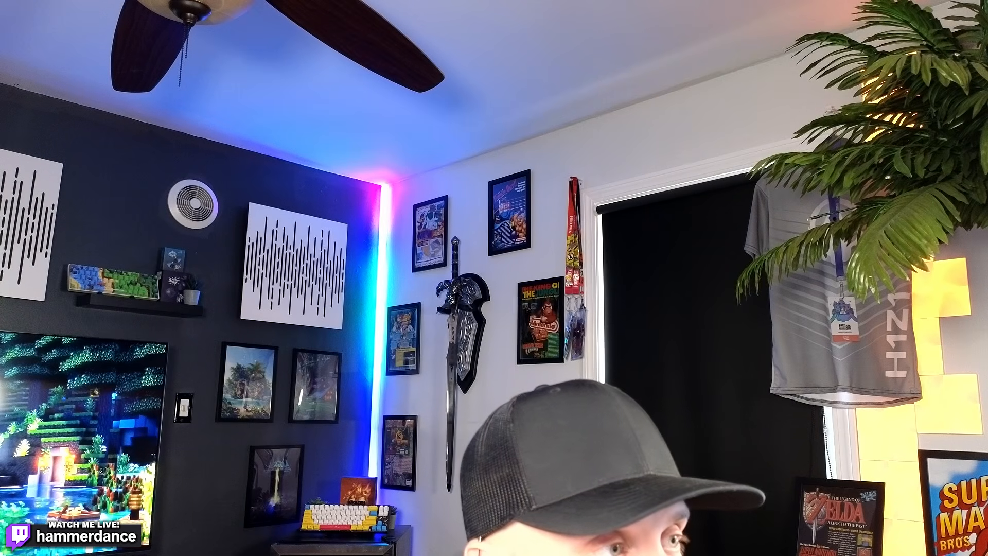
# Step: Shrink the Instalink Webcam feed and move it to the canvas's left middle
pyautogui.moveTo(493, 81); pyautogui.dragTo(552, 114)
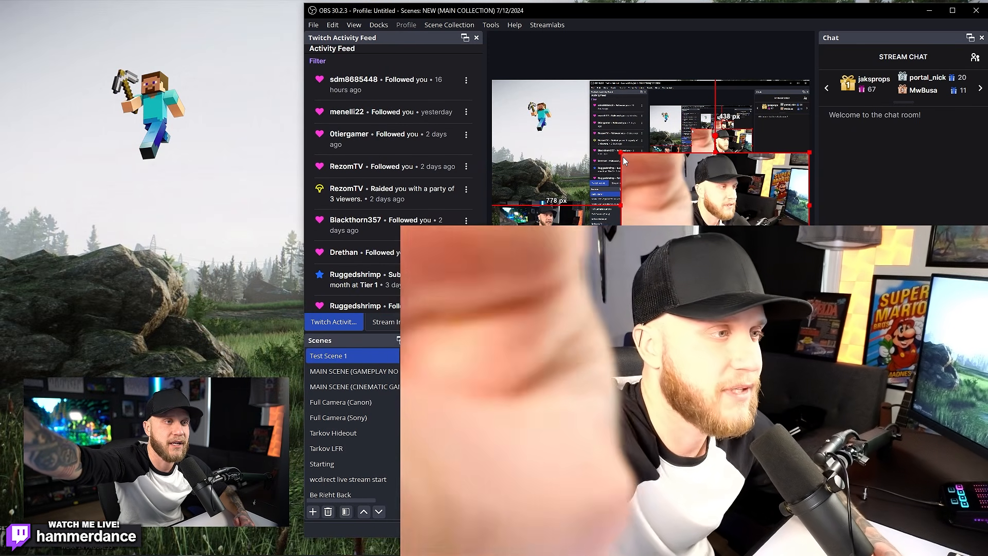
pyautogui.moveTo(622, 154); pyautogui.dragTo(724, 210)
pyautogui.moveTo(779, 235); pyautogui.dragTo(597, 156)
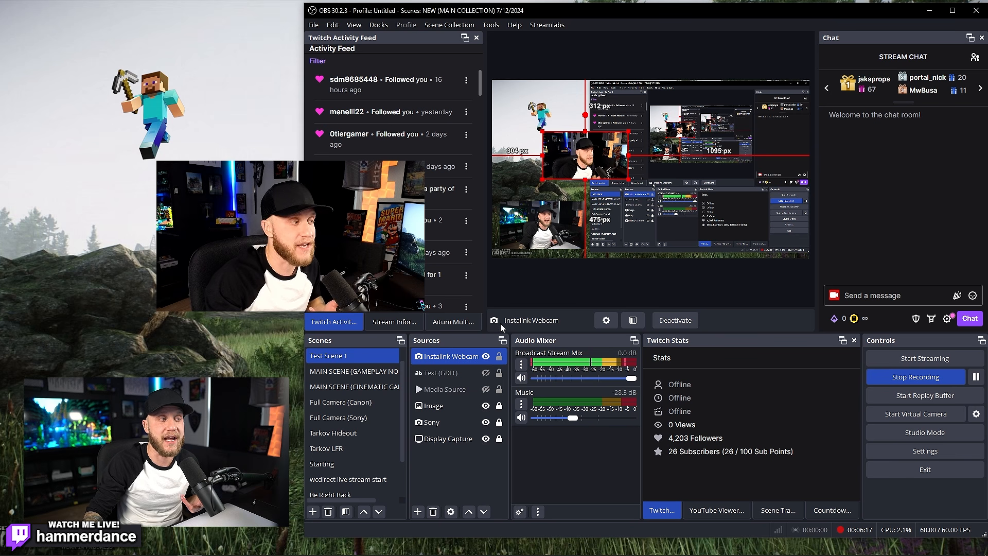
# Step: Remove the Instalink Webcam source and bring up the source-type list again
pyautogui.rightClick(459, 354)
pyautogui.click(489, 144)
pyautogui.click(690, 287)
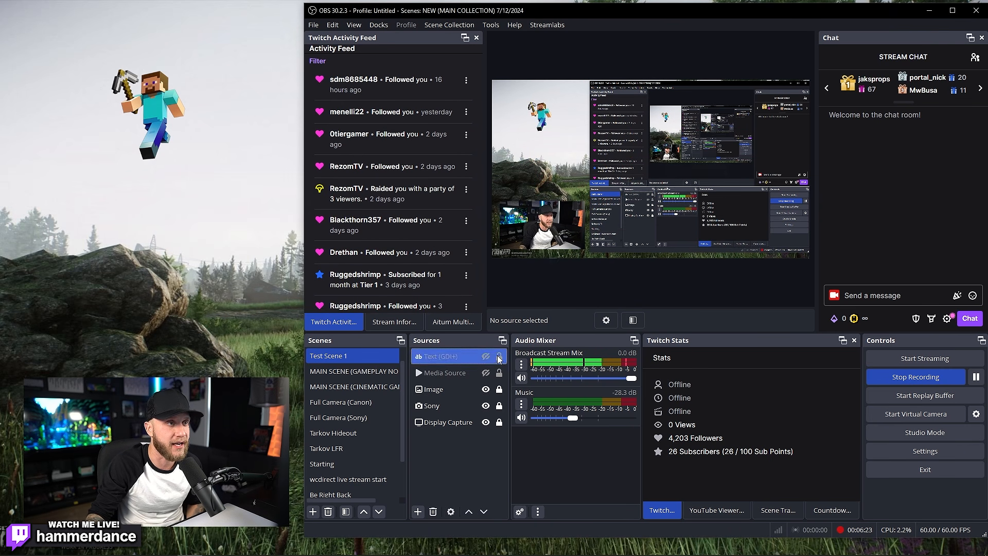
pyautogui.click(418, 511)
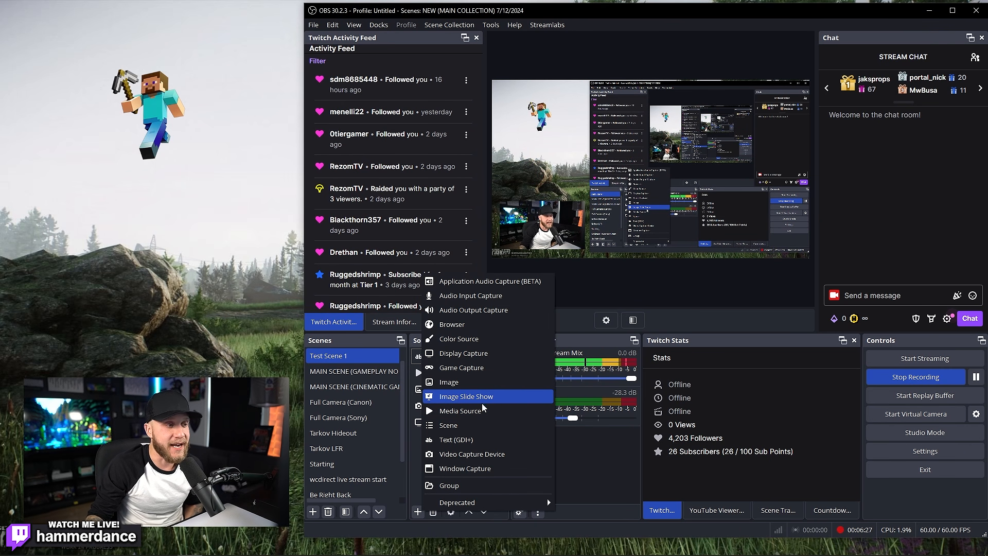
# Step: Add a new Game Capture source set to 'Capture any fullscreen application'
pyautogui.click(489, 371)
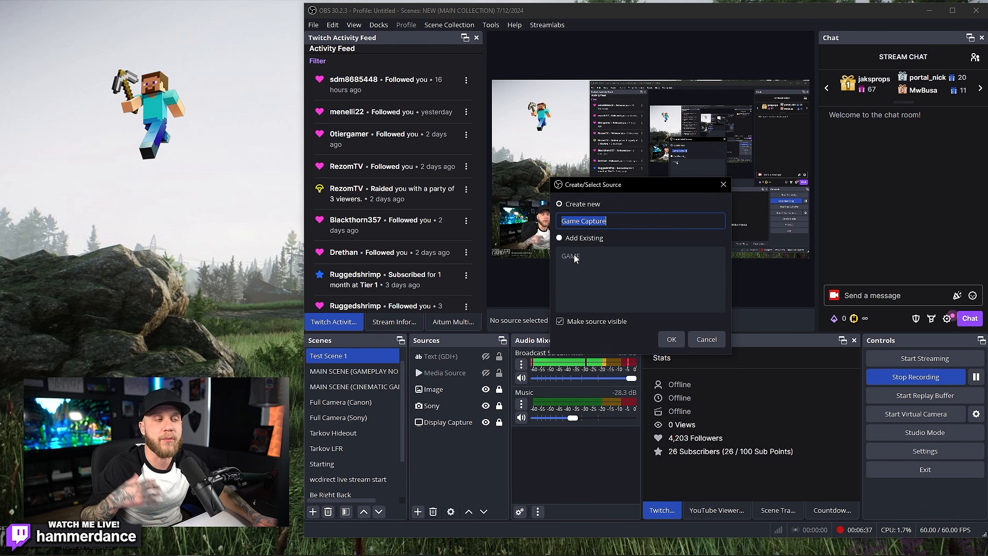
pyautogui.click(585, 238)
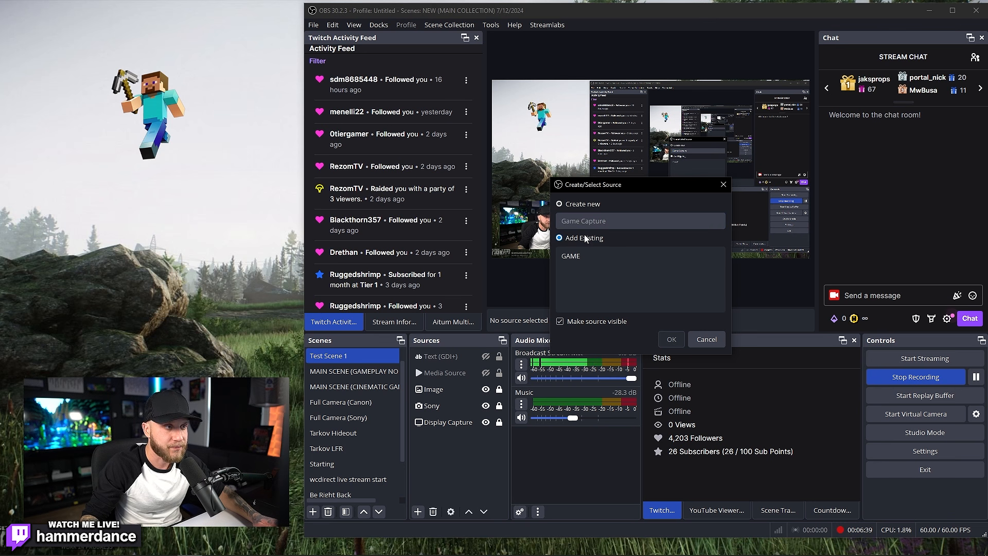
pyautogui.click(592, 256)
pyautogui.click(587, 205)
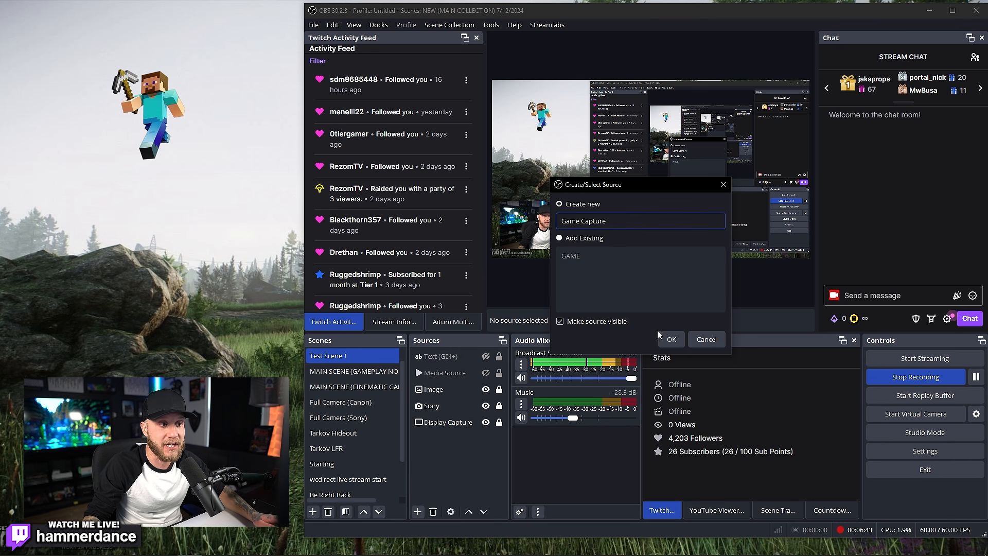
pyautogui.click(671, 339)
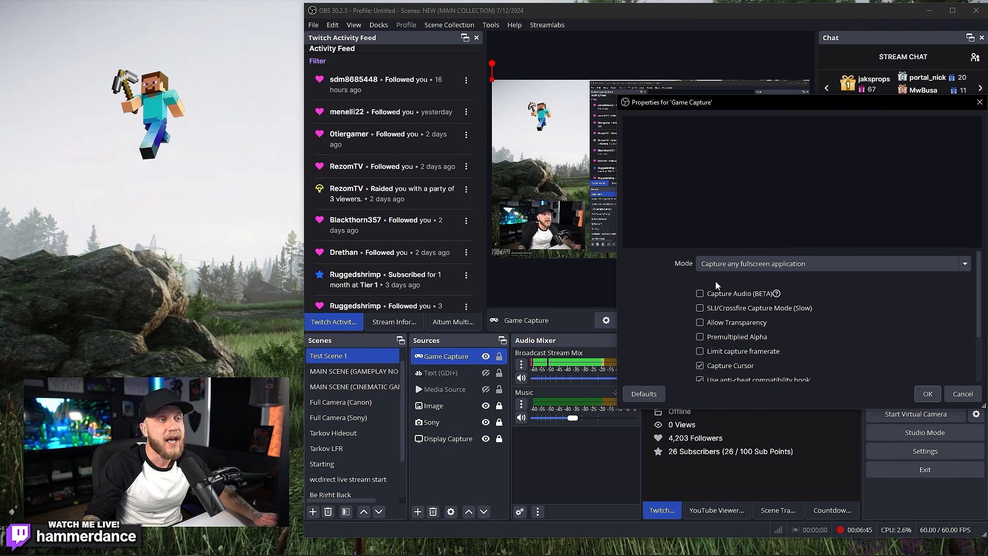
pyautogui.click(733, 269)
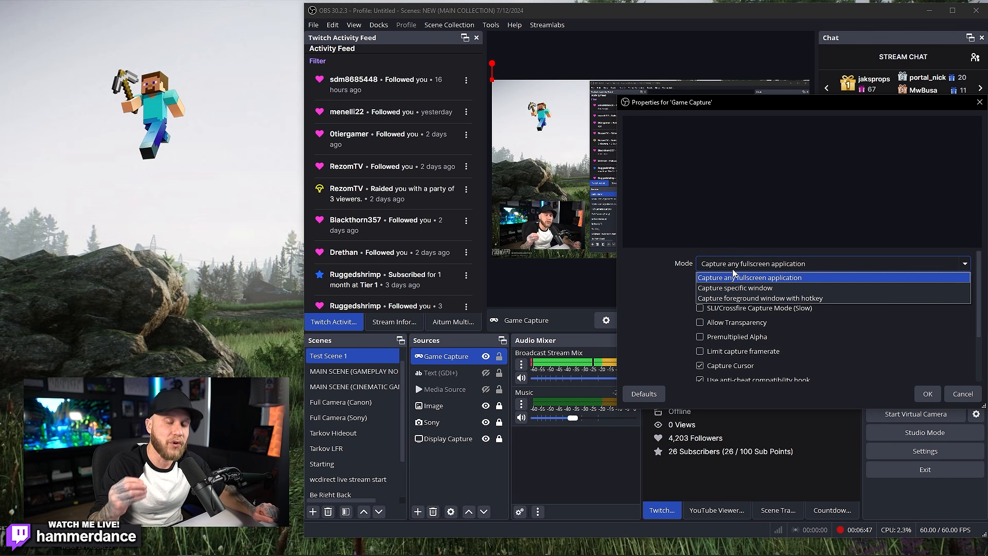
pyautogui.click(766, 279)
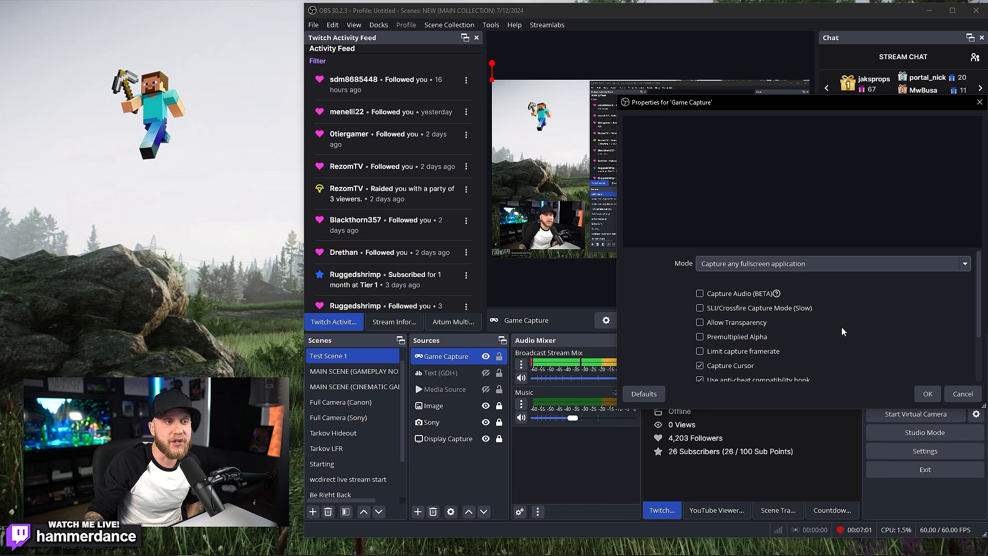
pyautogui.click(928, 394)
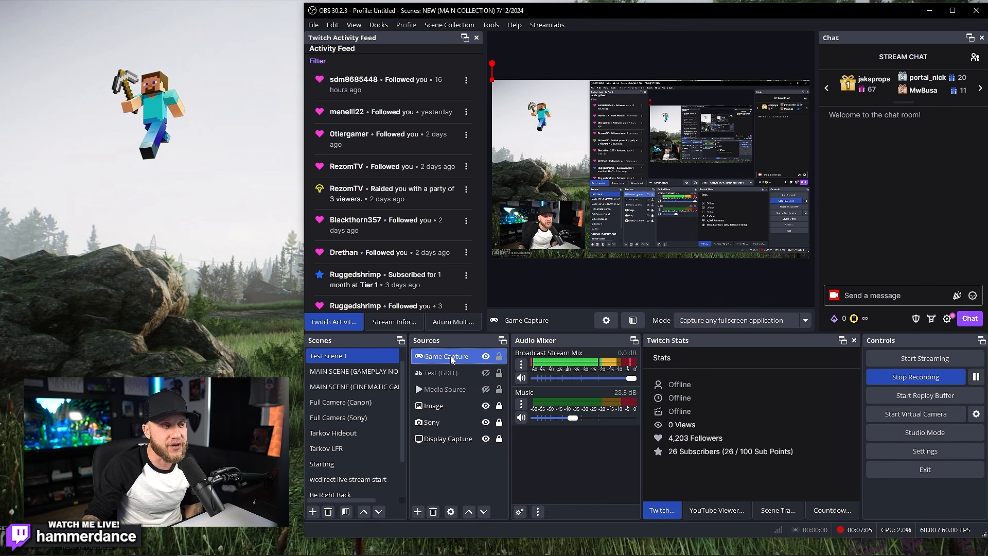
# Step: Place Game Capture between the Sony camera and Display Capture in the source list
pyautogui.moveTo(452, 359); pyautogui.dragTo(454, 433)
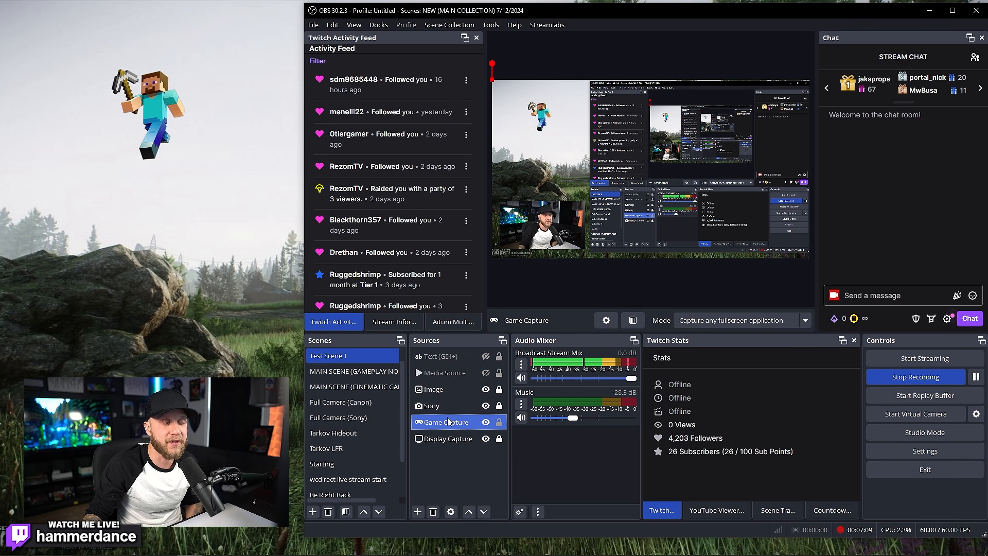
pyautogui.moveTo(441, 425); pyautogui.dragTo(447, 356)
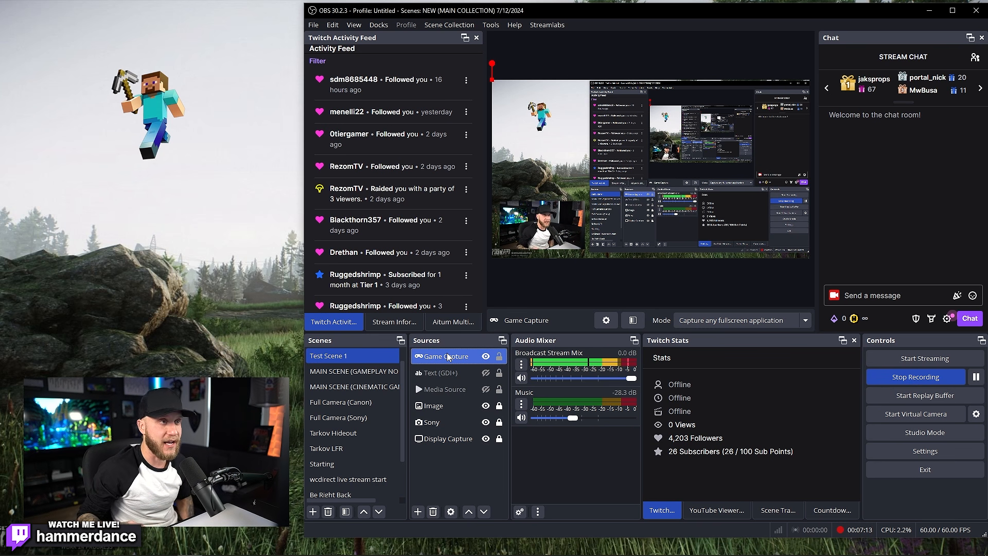
pyautogui.keyDown('ctrl'); pyautogui.click(437, 372); pyautogui.keyUp('ctrl')
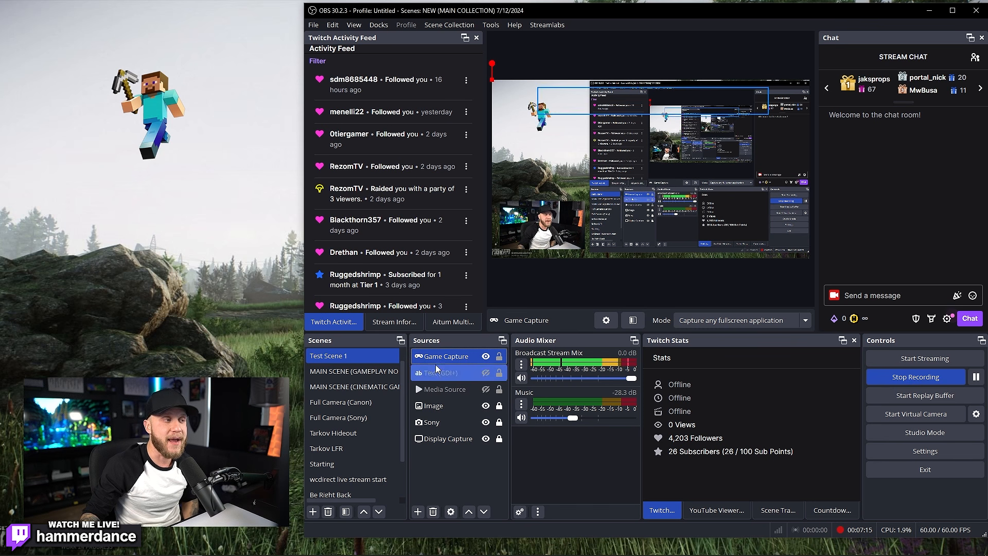
pyautogui.moveTo(436, 367); pyautogui.dragTo(452, 426)
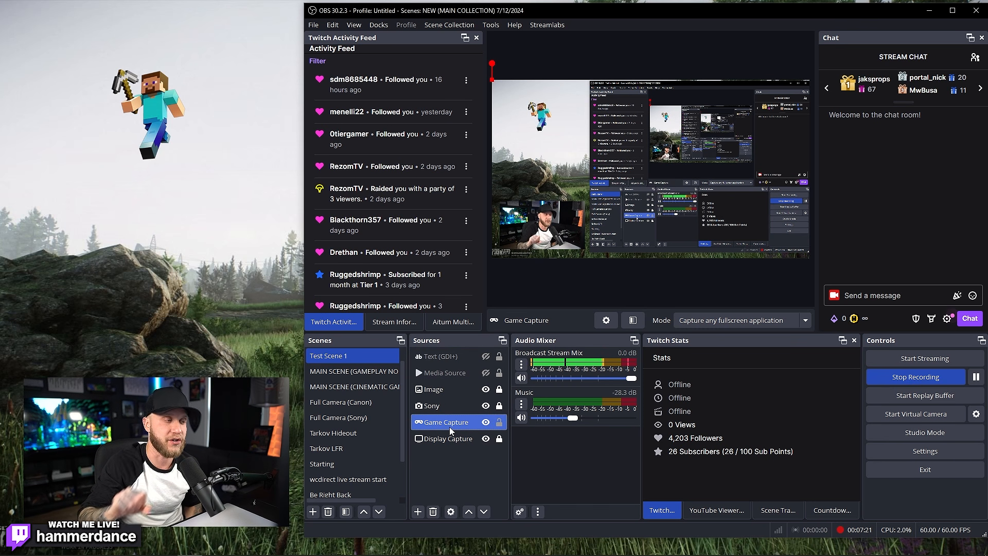
# Step: Remove the Game Capture source from Test Scene 1
pyautogui.rightClick(451, 431)
pyautogui.click(526, 197)
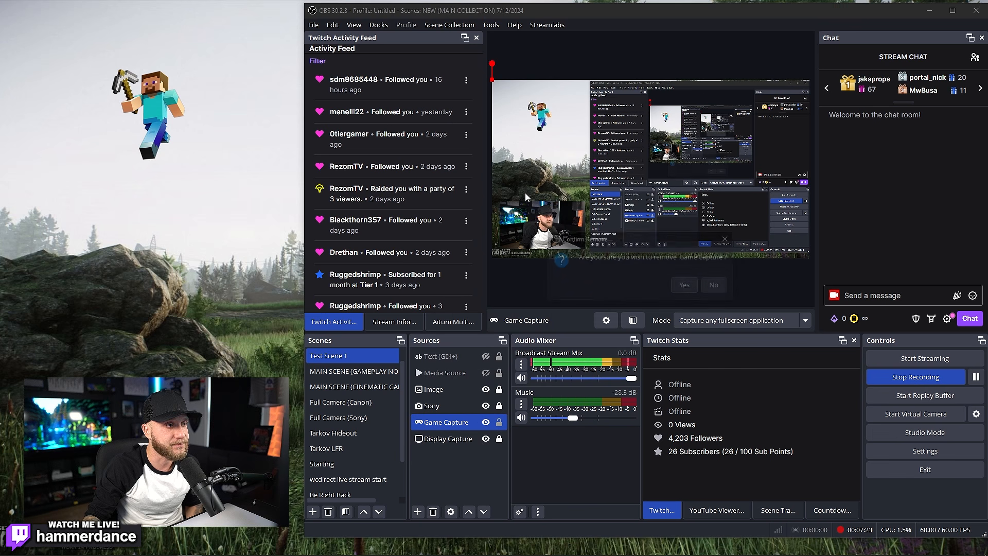
pyautogui.click(678, 286)
# Step: Start a Display Capture source, cancel it, and reopen the source-type list
pyautogui.click(420, 513)
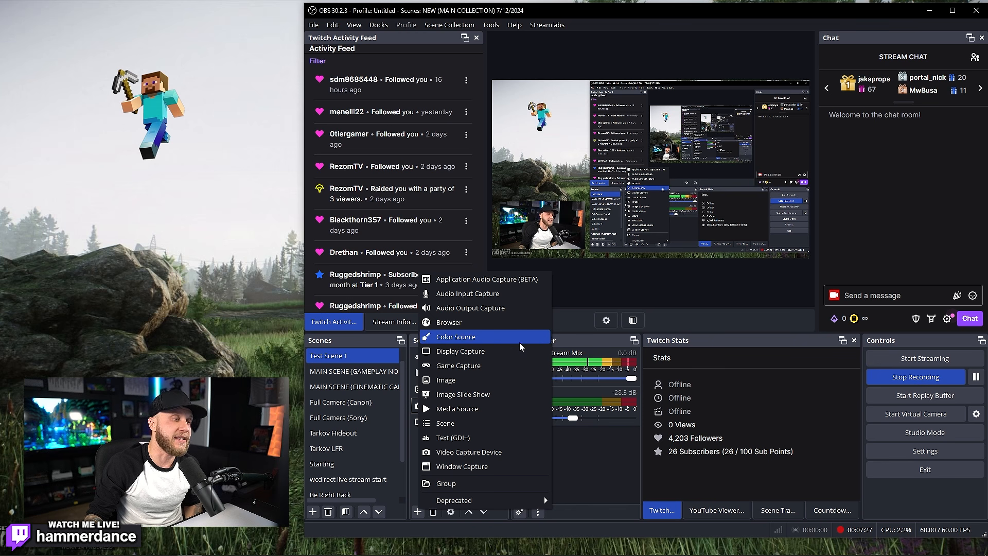
pyautogui.click(525, 354)
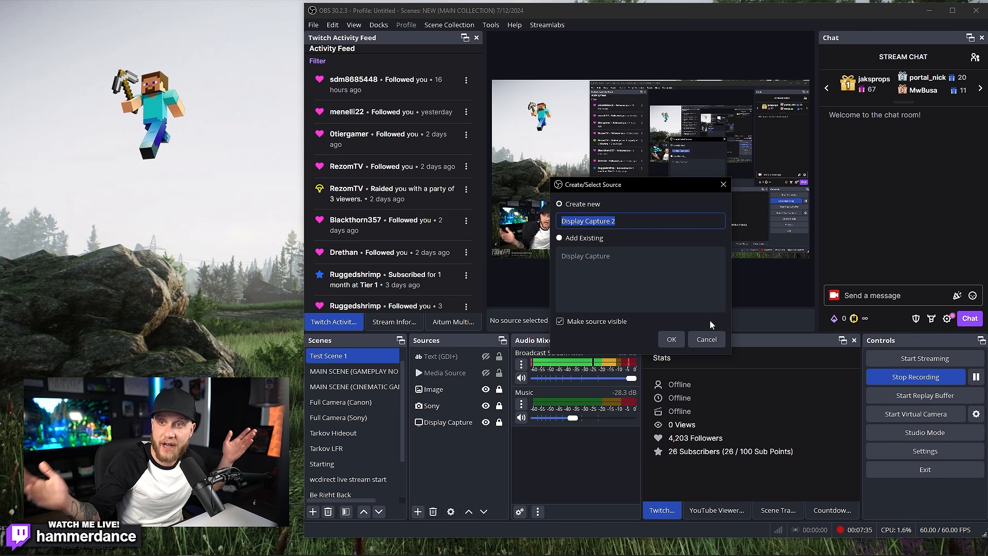
pyautogui.click(707, 339)
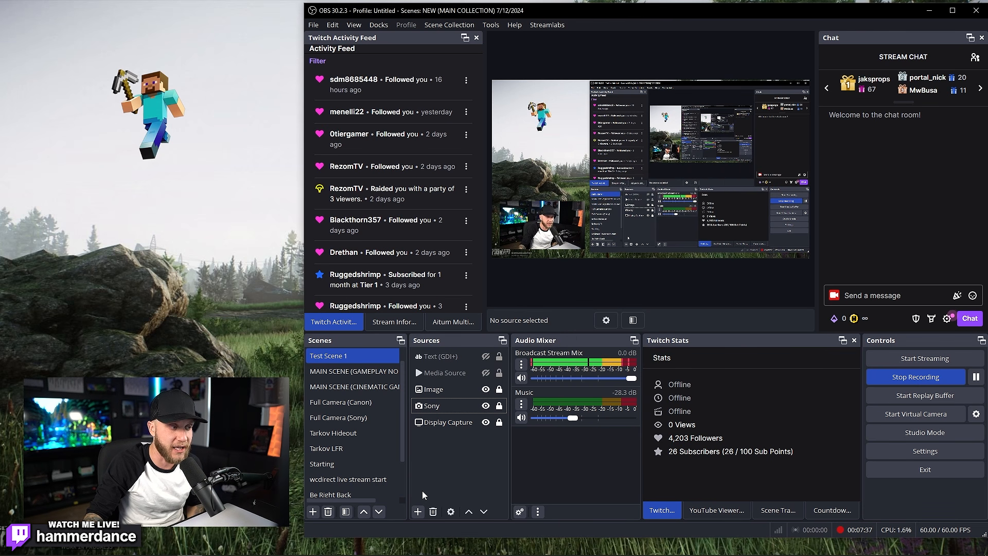
pyautogui.click(418, 512)
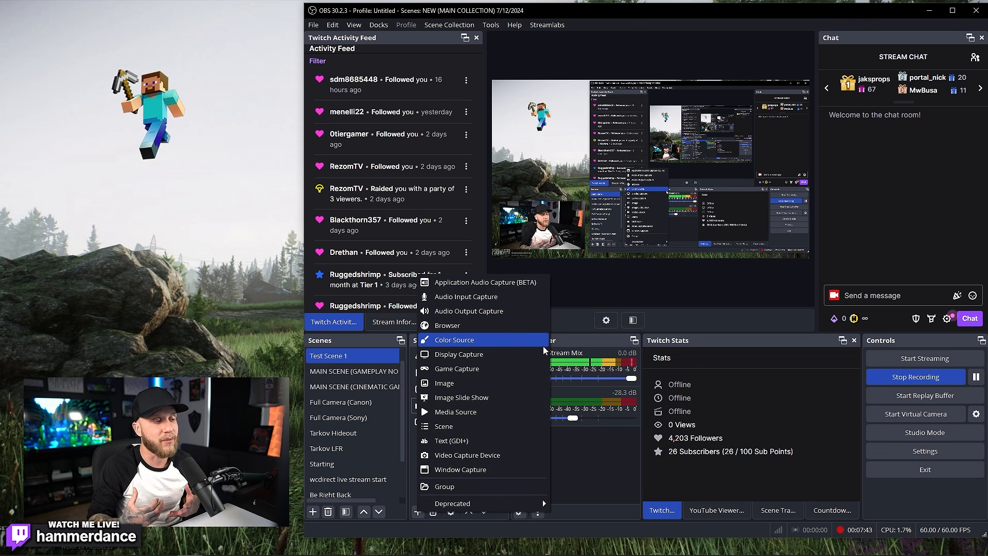
# Step: Create a browser source named 'Stream Alerts Test'
pyautogui.click(489, 325)
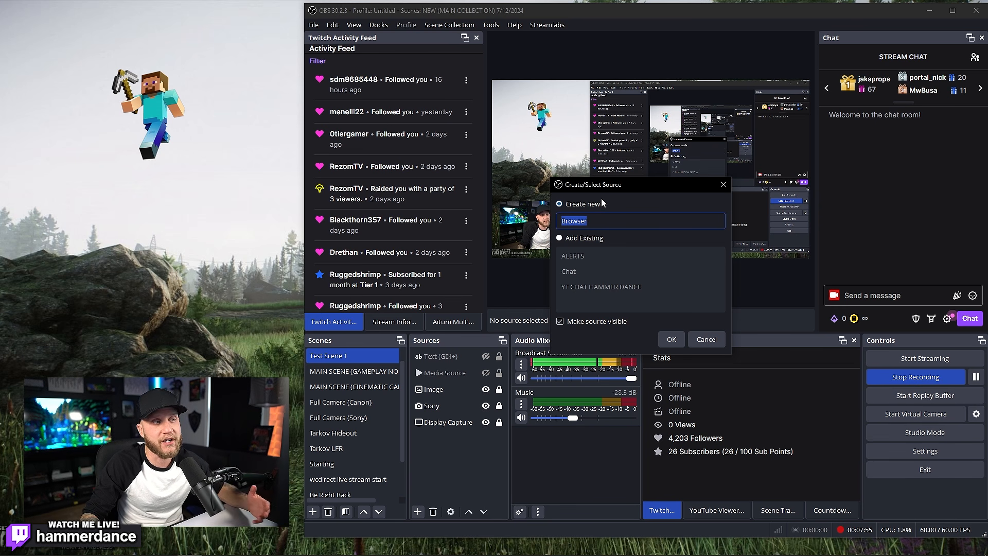
pyautogui.write('Stream Alerts Test')
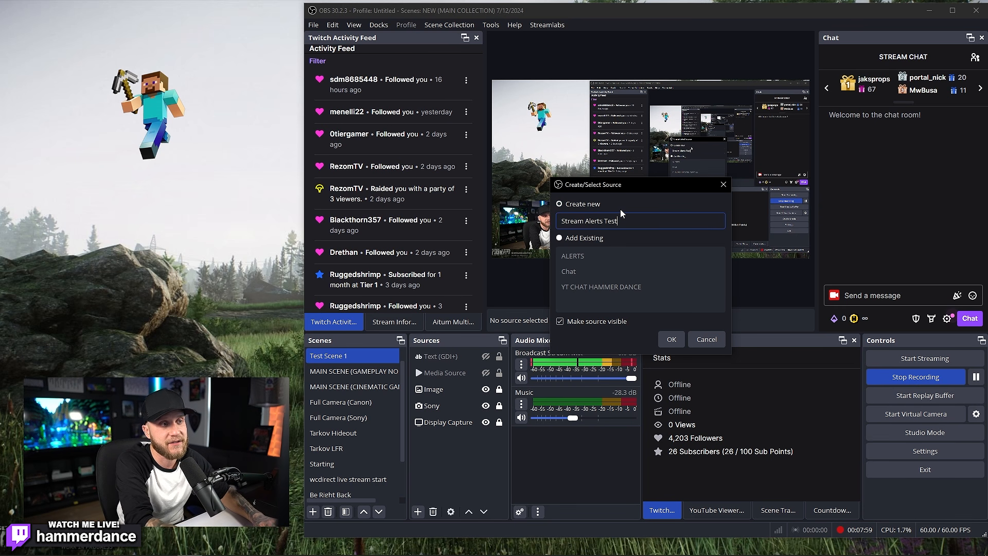
pyautogui.press('Return')
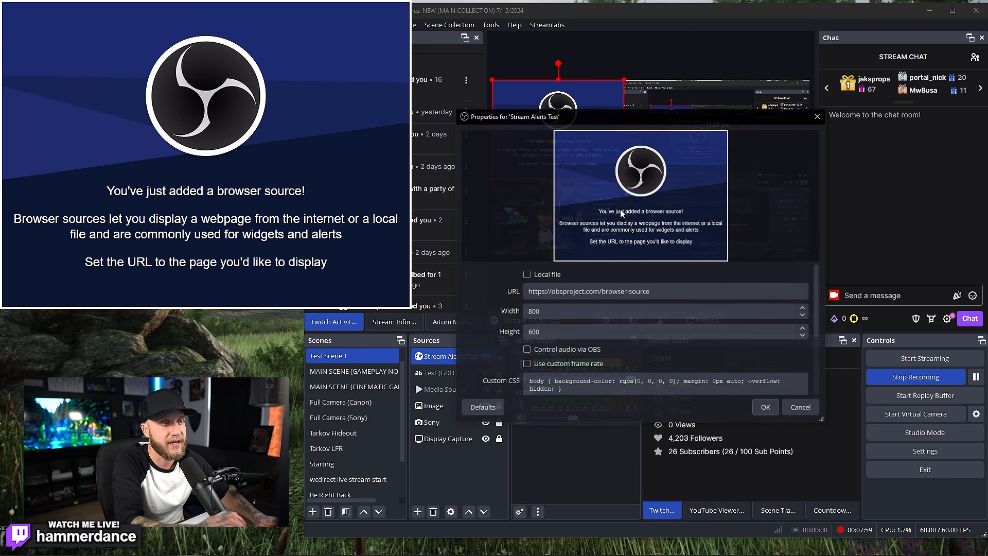
pyautogui.moveTo(593, 116); pyautogui.dragTo(766, 73)
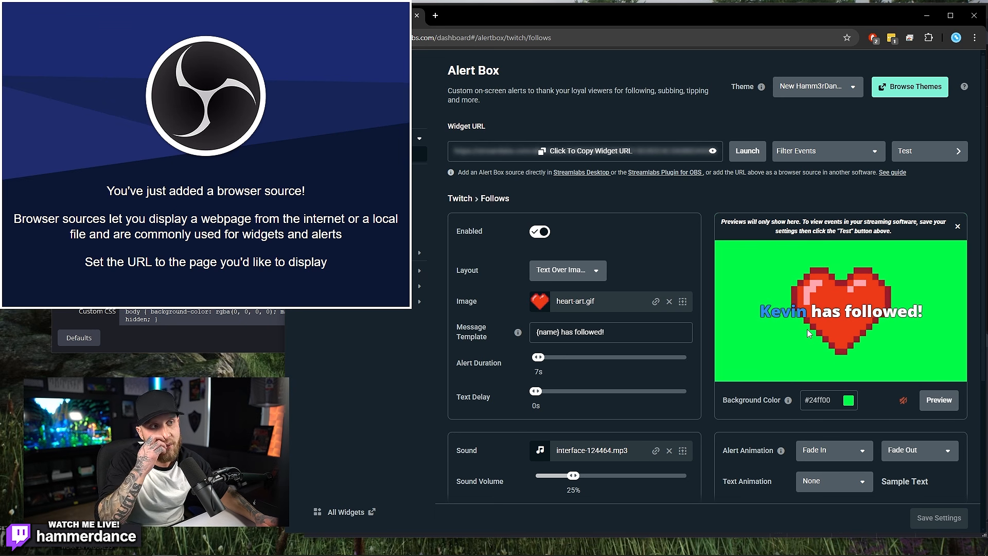
# Step: Copy the Streamlabs alert box widget URL and close the web page
pyautogui.click(612, 149)
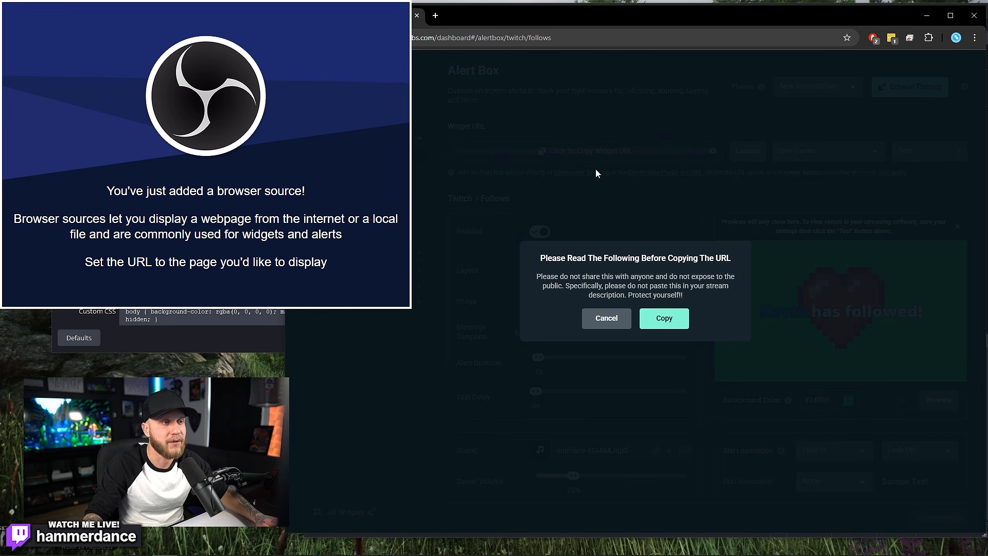
pyautogui.click(664, 328)
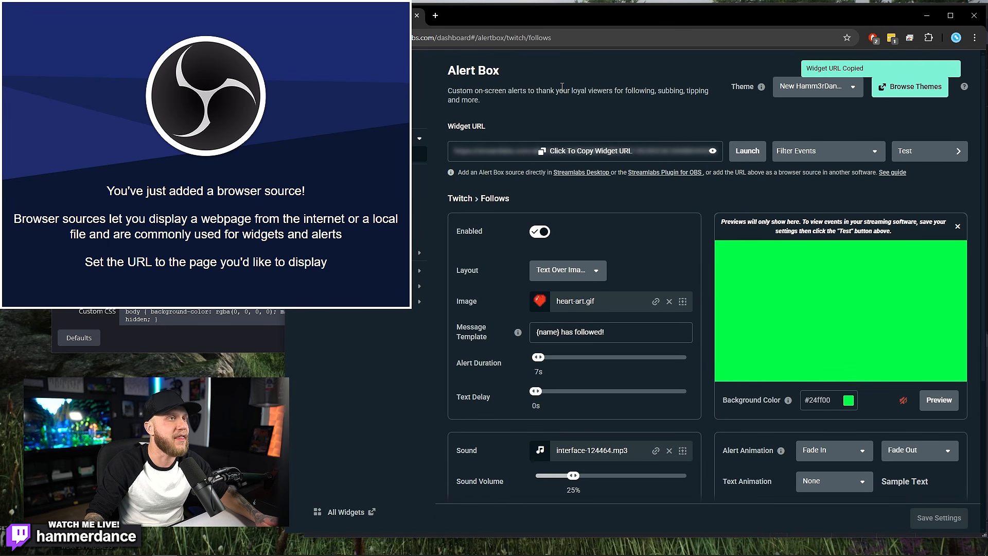
pyautogui.click(972, 17)
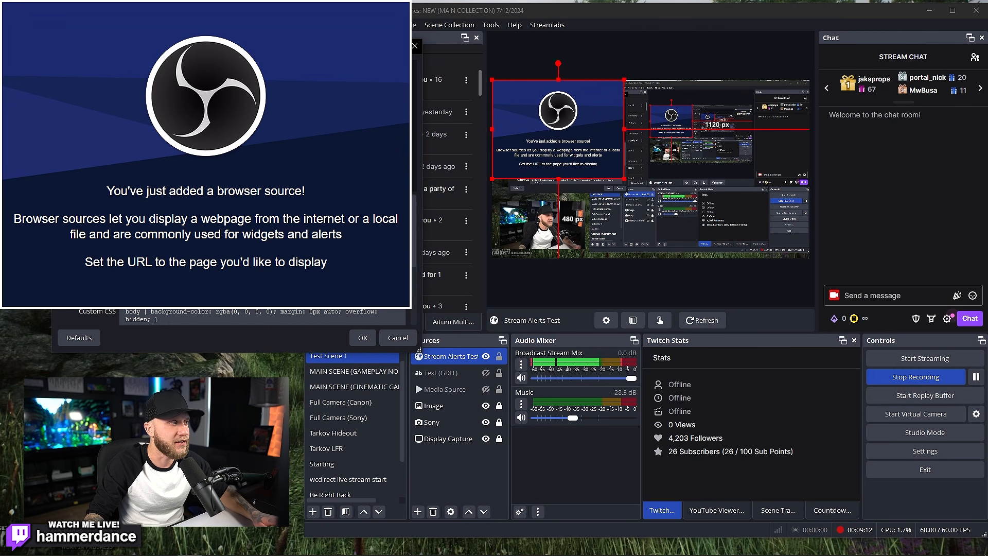
# Step: Paste the copied widget URL into the Stream Alerts Test URL field and apply it
pyautogui.moveTo(319, 39); pyautogui.dragTo(748, 179)
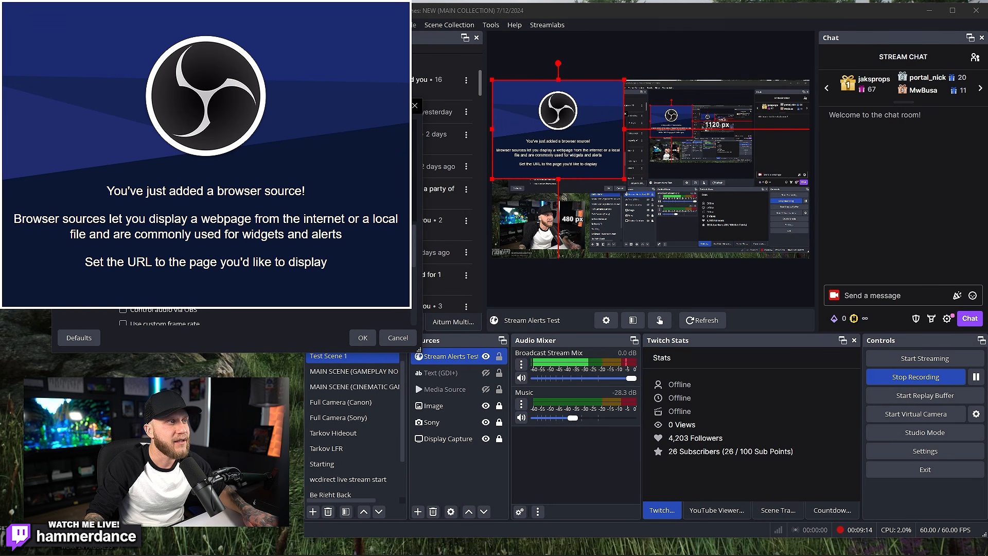
pyautogui.moveTo(344, 106); pyautogui.dragTo(907, 151)
pyautogui.moveTo(779, 398); pyautogui.dragTo(778, 444)
pyautogui.moveTo(750, 153); pyautogui.dragTo(753, 125)
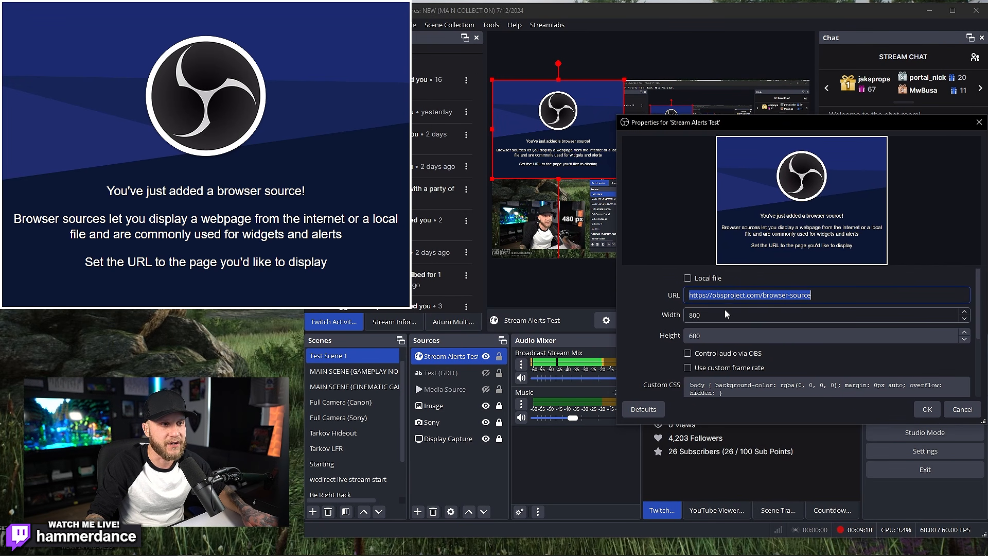
pyautogui.hotkey('ctrl', 'v')
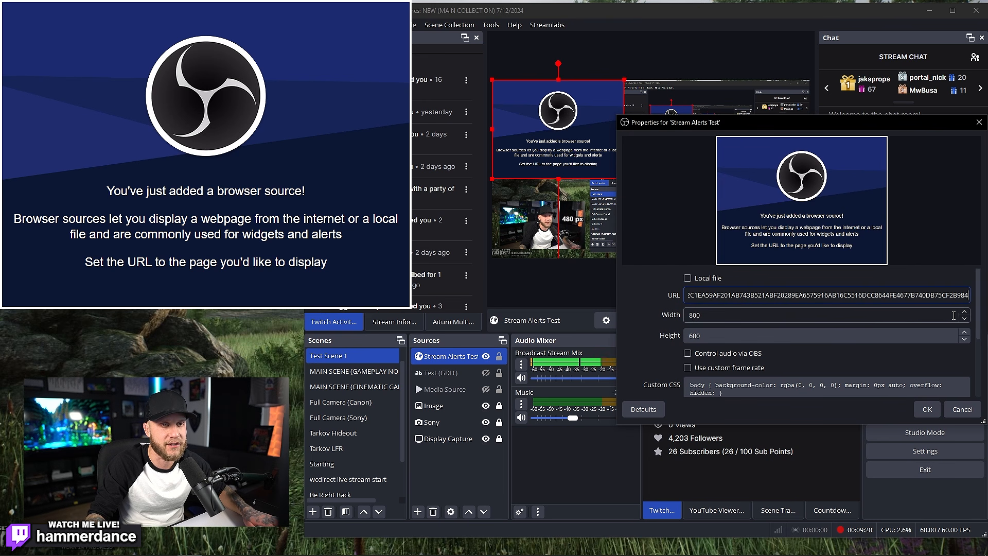
pyautogui.click(929, 412)
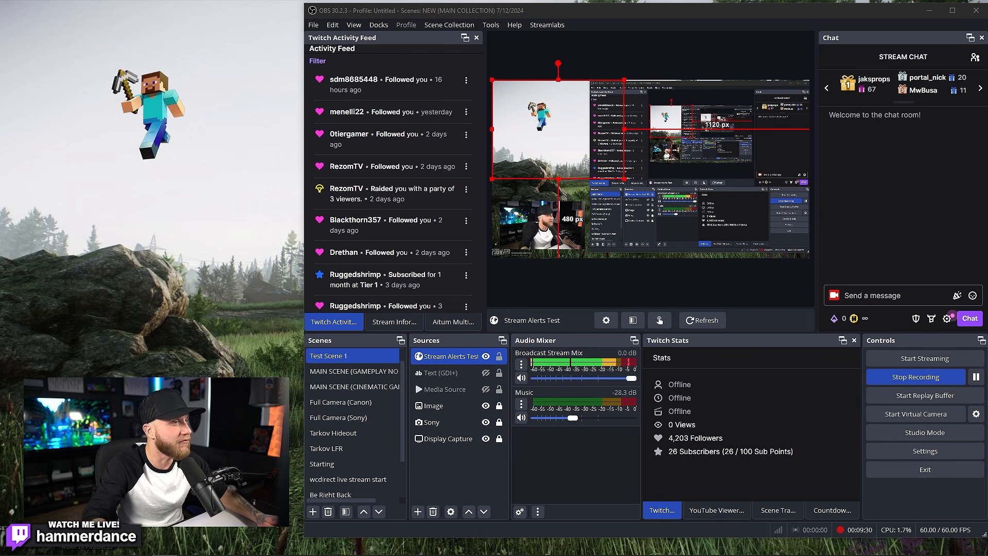
# Step: Reposition the alert in the preview, then delete the Stream Alerts Test source
pyautogui.moveTo(577, 156); pyautogui.dragTo(723, 150)
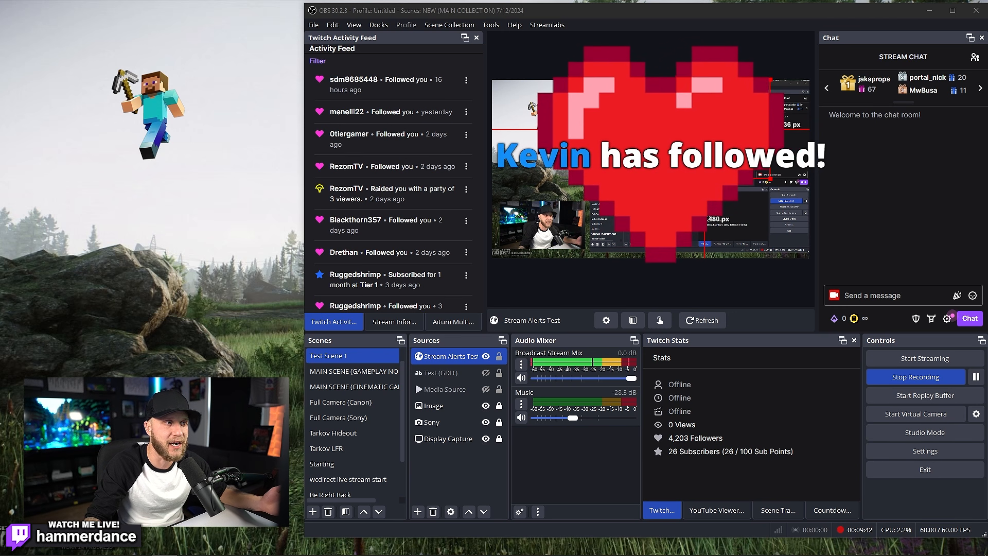
pyautogui.moveTo(693, 133); pyautogui.dragTo(653, 135)
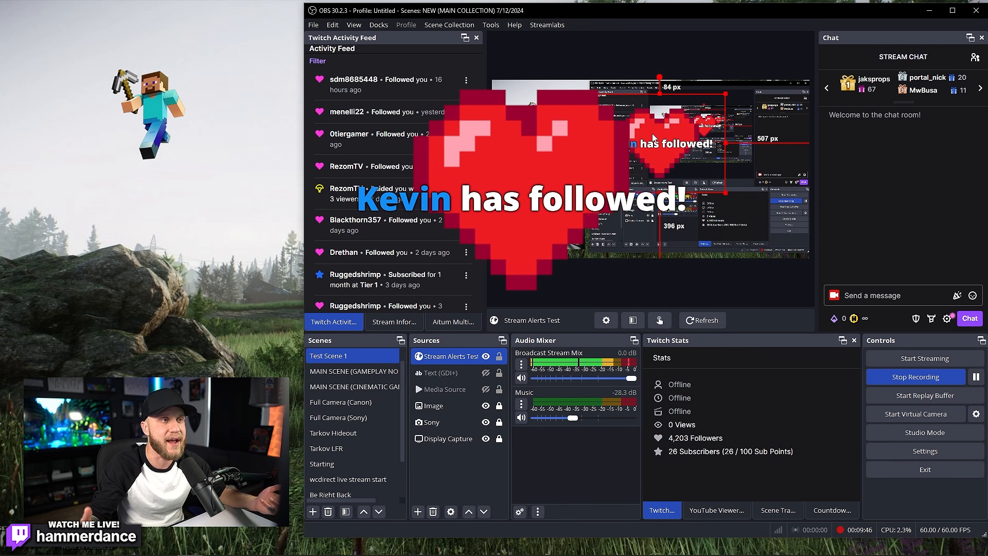
pyautogui.press('Delete')
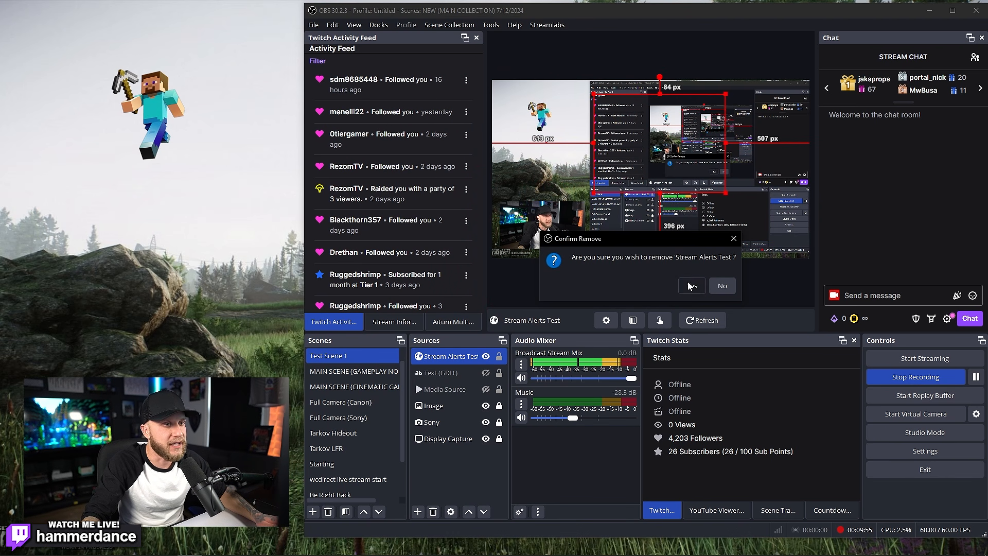
pyautogui.press('Return')
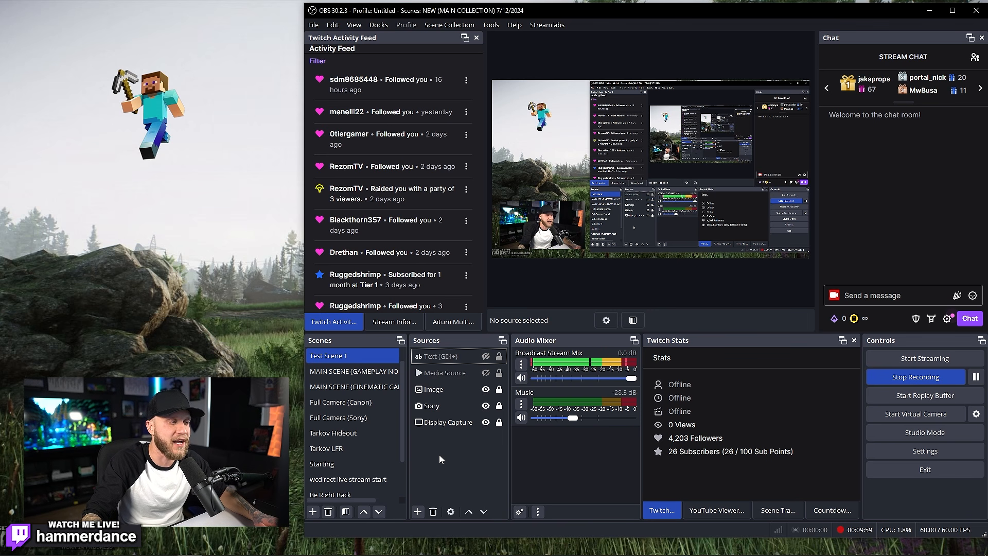
# Step: Add a new group named 'Camera and Steve Image'
pyautogui.click(418, 512)
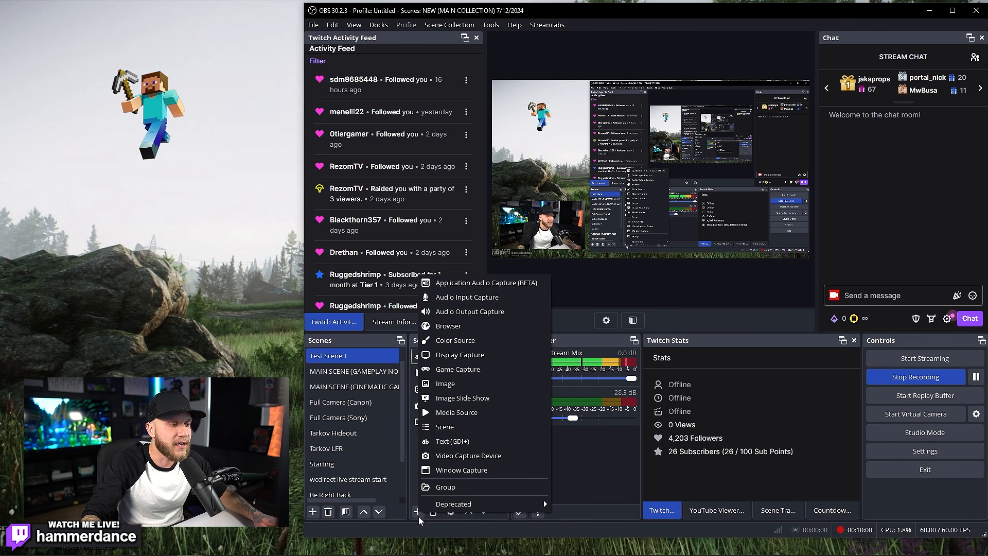
pyautogui.click(463, 487)
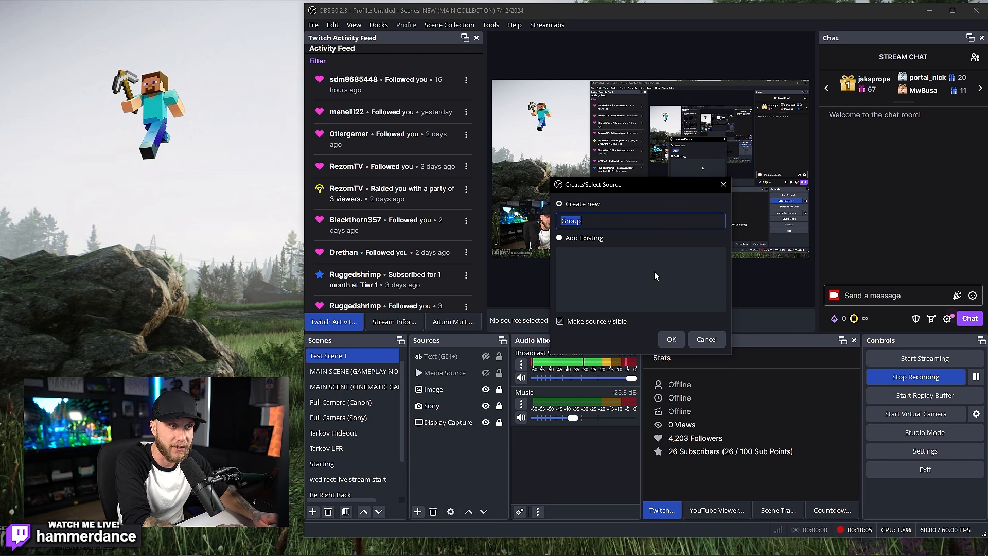
pyautogui.write('C')
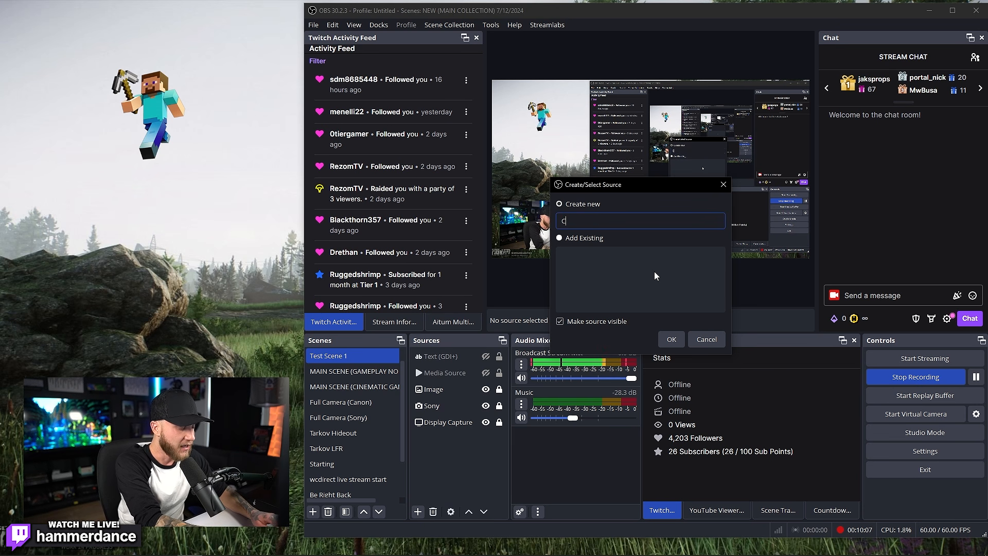
pyautogui.write('amera and Steve Image')
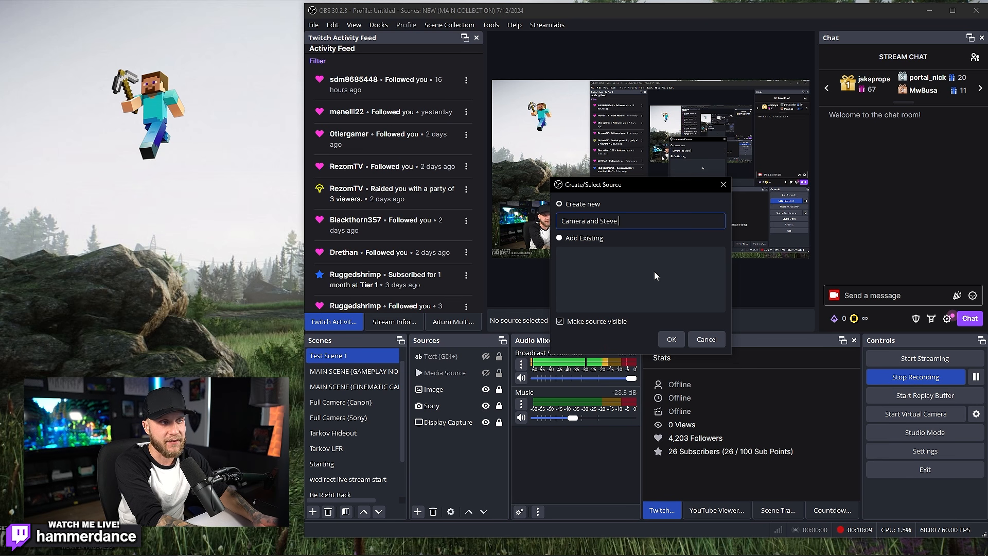
pyautogui.press('Return')
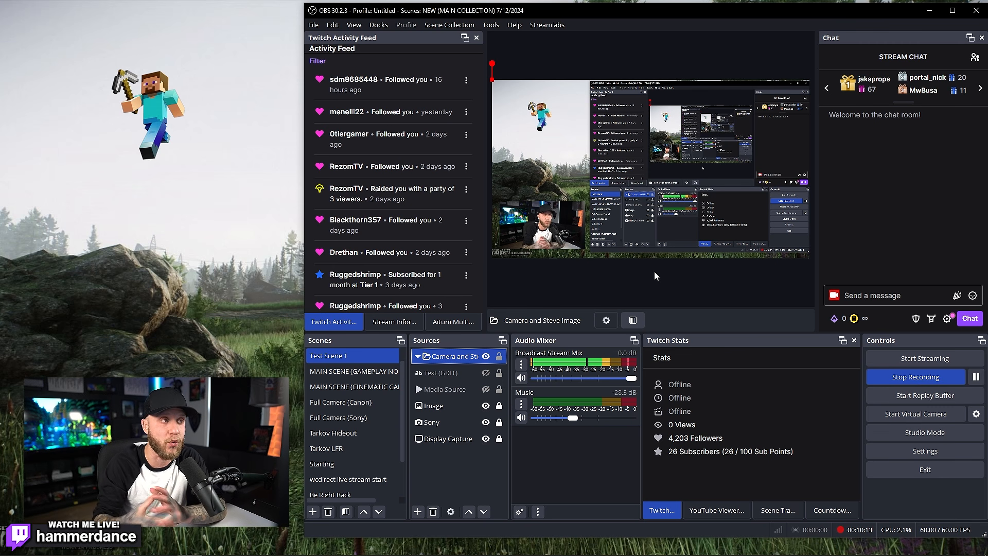
# Step: Move the Sony camera and Image sources into the group and lock it
pyautogui.click(502, 421)
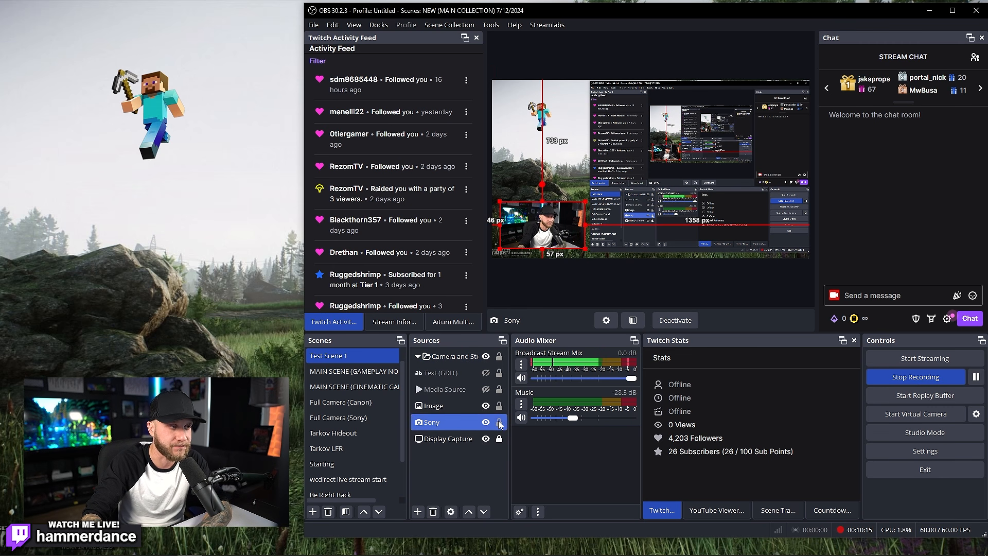
pyautogui.moveTo(451, 356); pyautogui.dragTo(446, 394)
pyautogui.moveTo(437, 428); pyautogui.dragTo(424, 400)
pyautogui.click(418, 390)
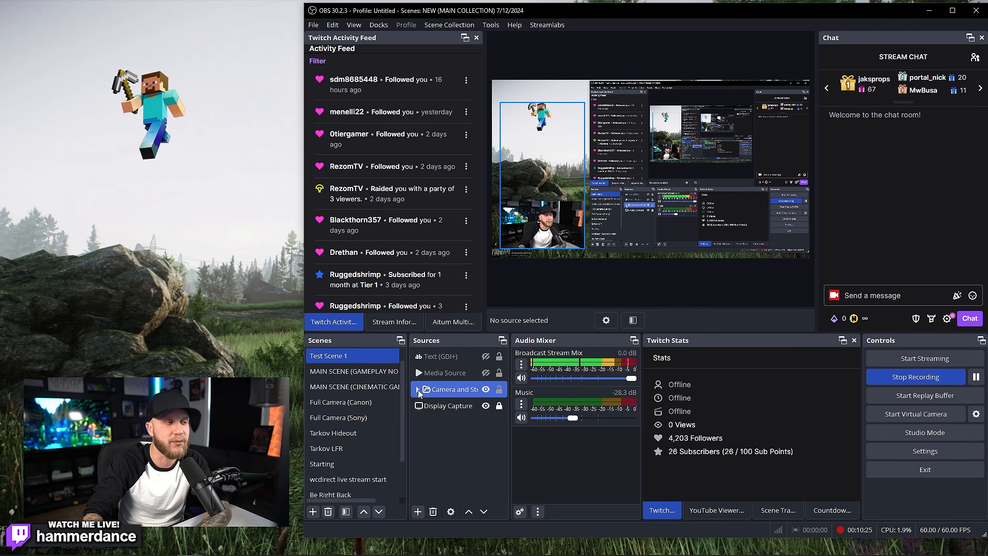
pyautogui.click(418, 390)
pyautogui.click(429, 407)
pyautogui.click(429, 422)
pyautogui.click(428, 393)
pyautogui.click(418, 390)
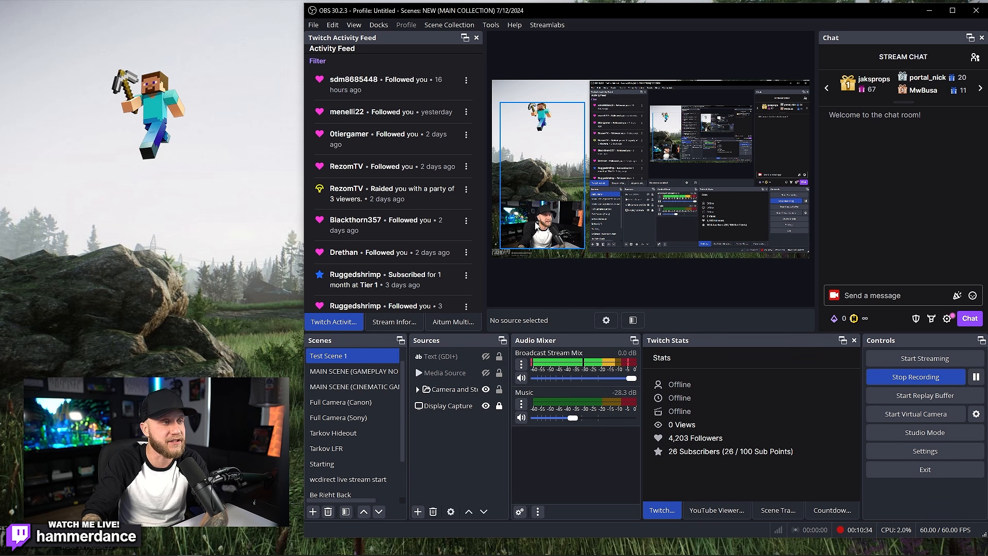
pyautogui.click(418, 390)
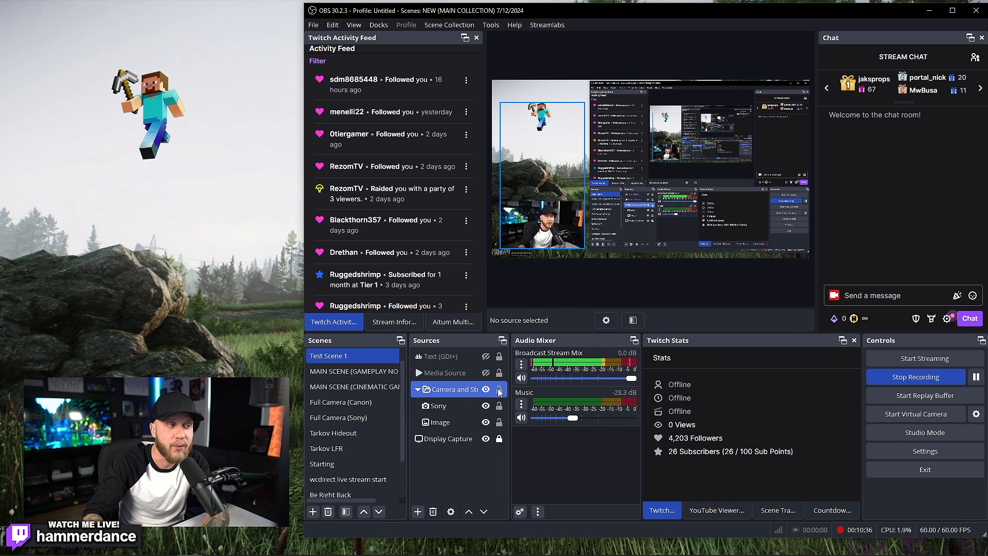
pyautogui.click(499, 390)
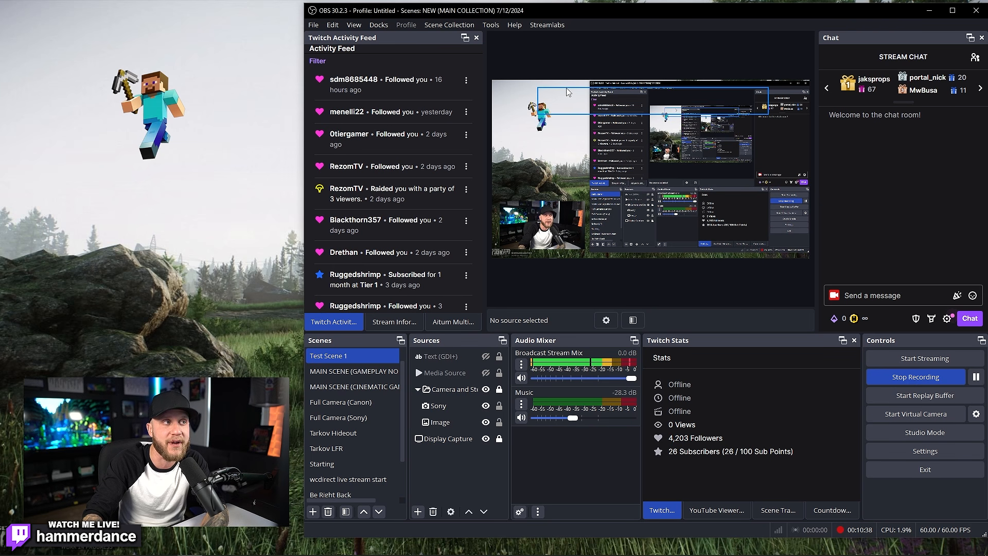
pyautogui.click(463, 408)
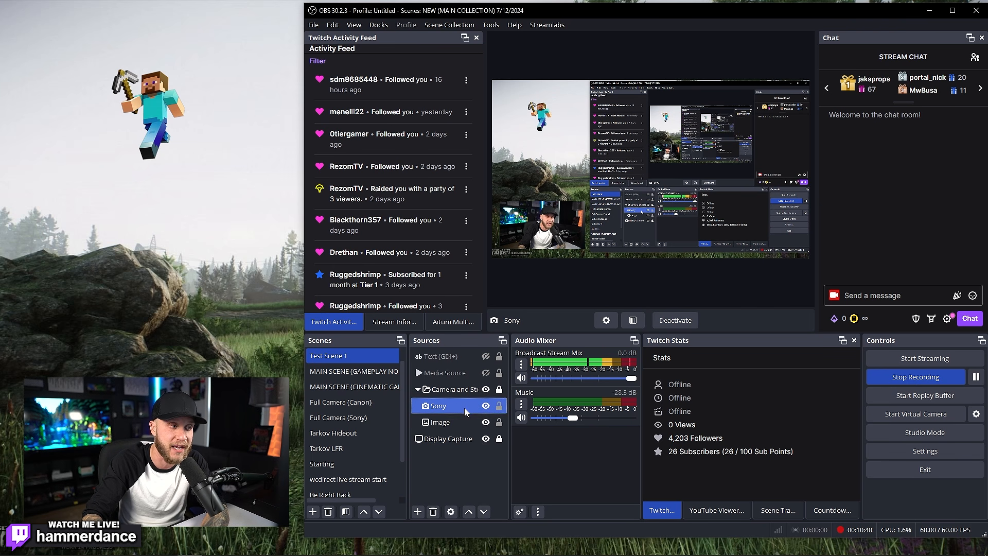